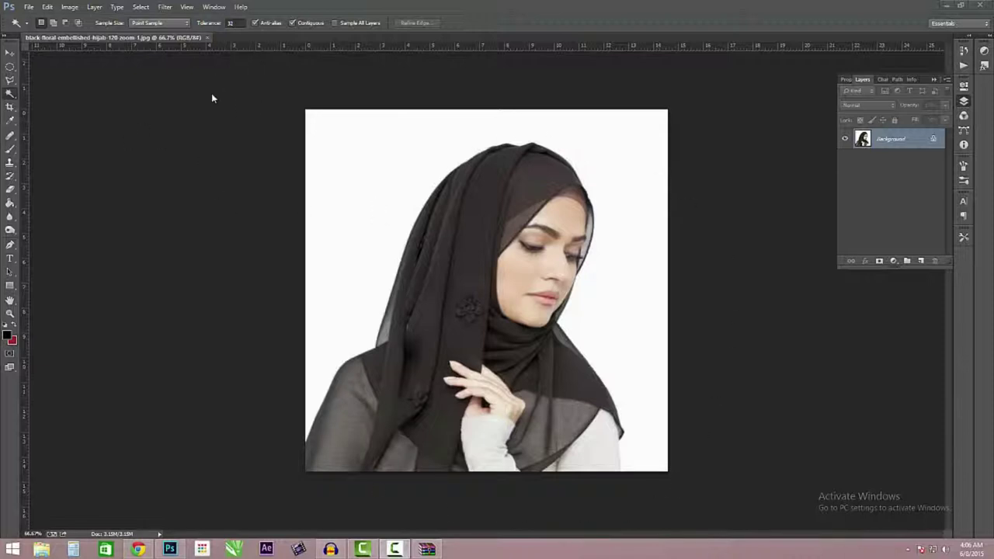
- Create a new blank document 850 px wide by 315 px high
{"action": "left_click", "coordinate": [28, 8]}
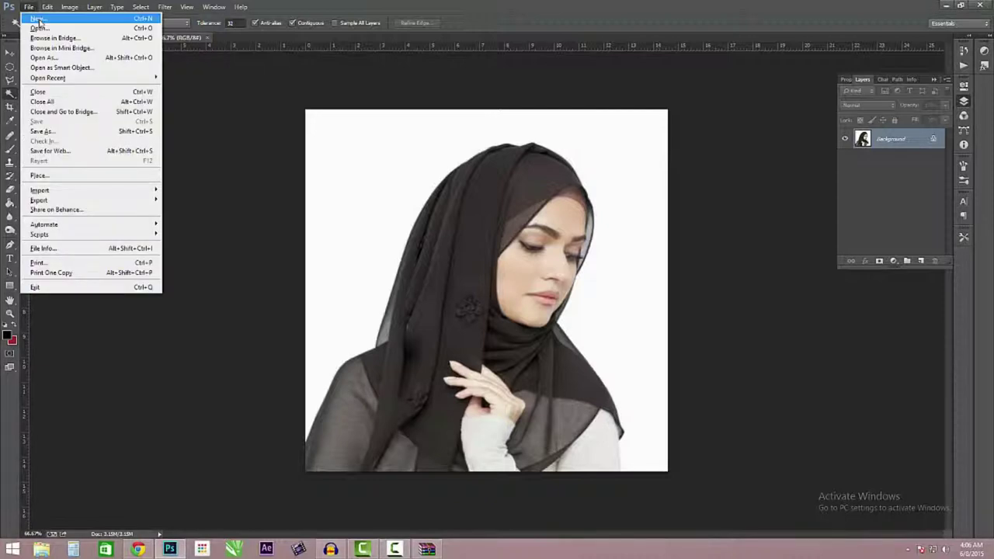
{"action": "left_click", "coordinate": [37, 19]}
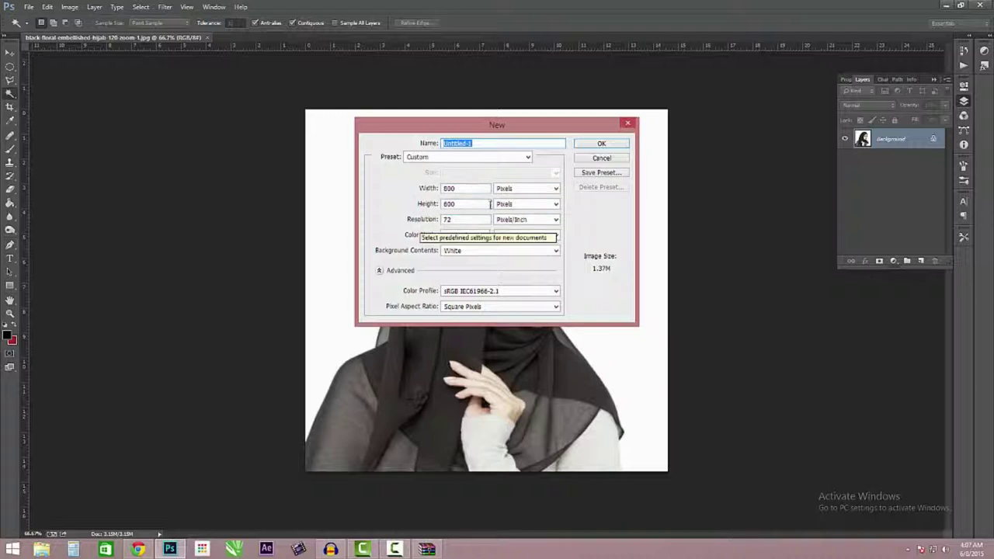
{"action": "left_click", "coordinate": [445, 188]}
{"action": "double_click", "coordinate": [445, 188]}
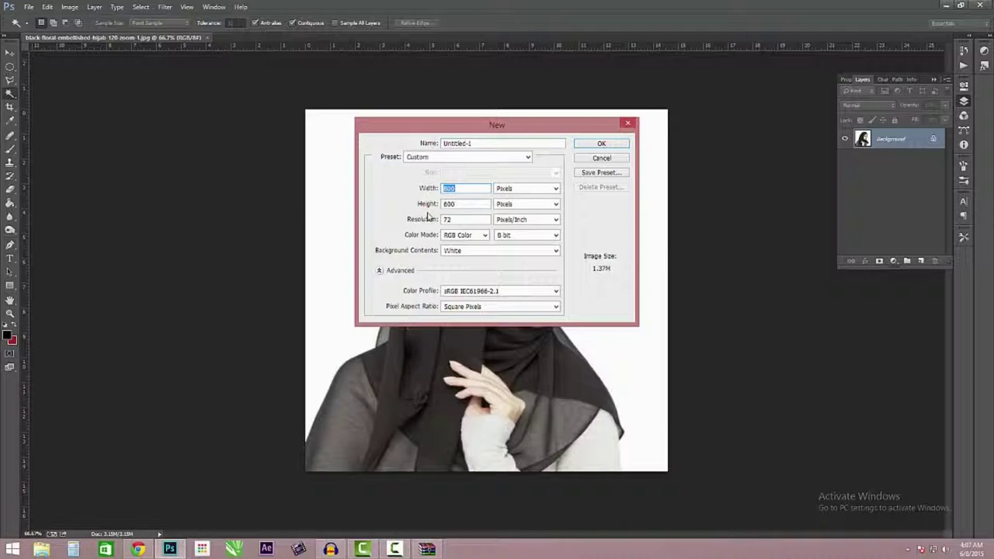
{"action": "type", "text": "850"}
{"action": "left_click_drag", "start_coordinate": [459, 203], "coordinate": [429, 208]}
{"action": "type", "text": "549"}
{"action": "key", "text": "shift+Tab"}
{"action": "type", "text": "315"}
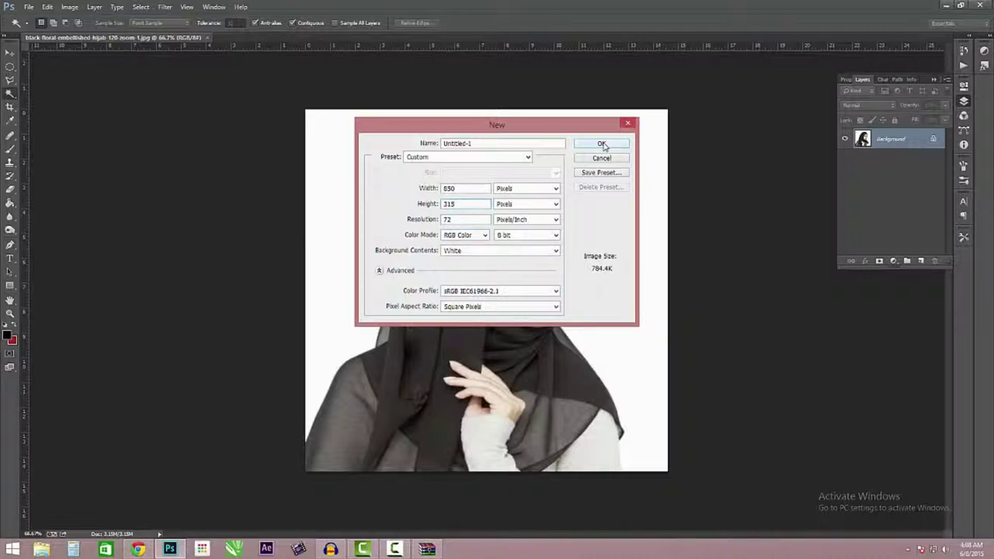
{"action": "left_click", "coordinate": [603, 145]}
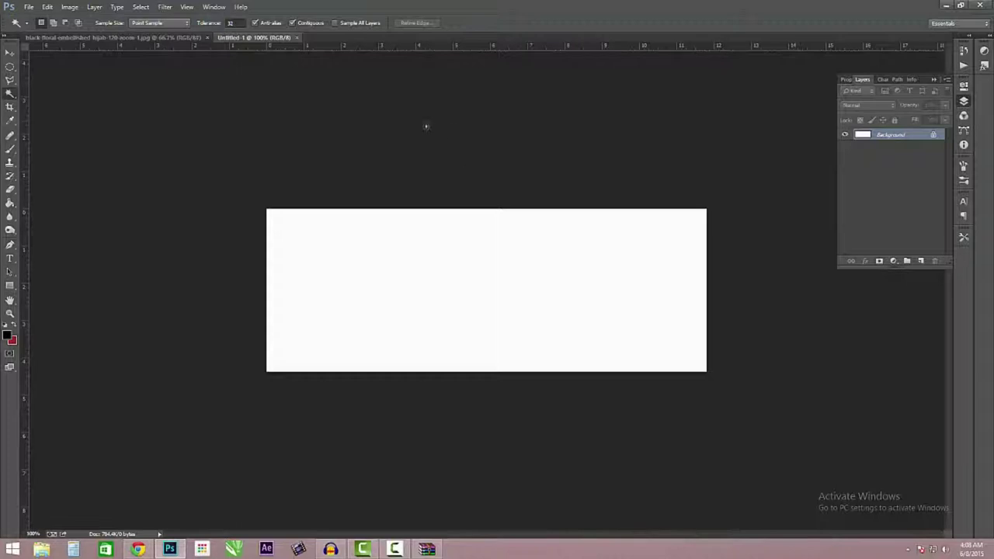
- Return to the hijab photo and convert its locked Background into Layer 0
{"action": "left_click", "coordinate": [148, 38]}
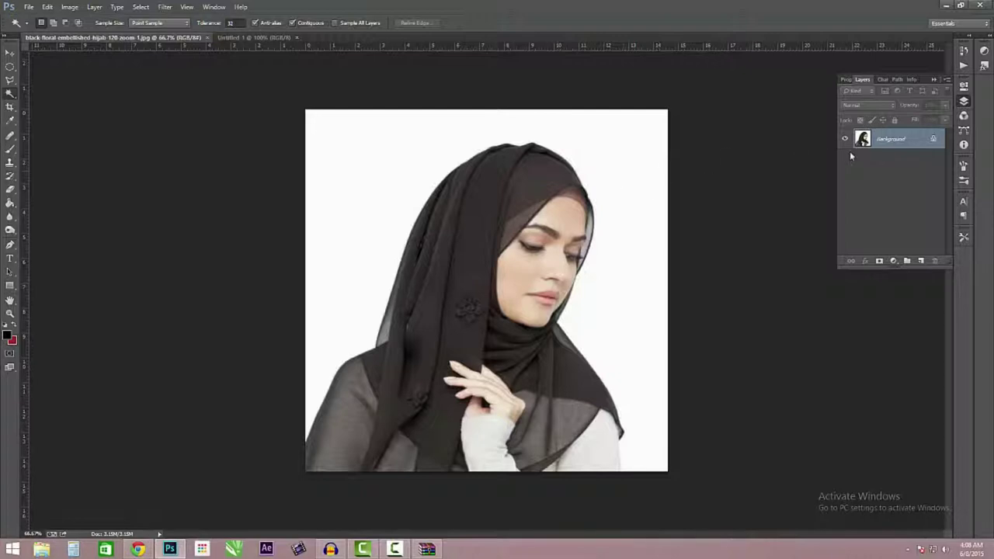
{"action": "double_click", "coordinate": [934, 141]}
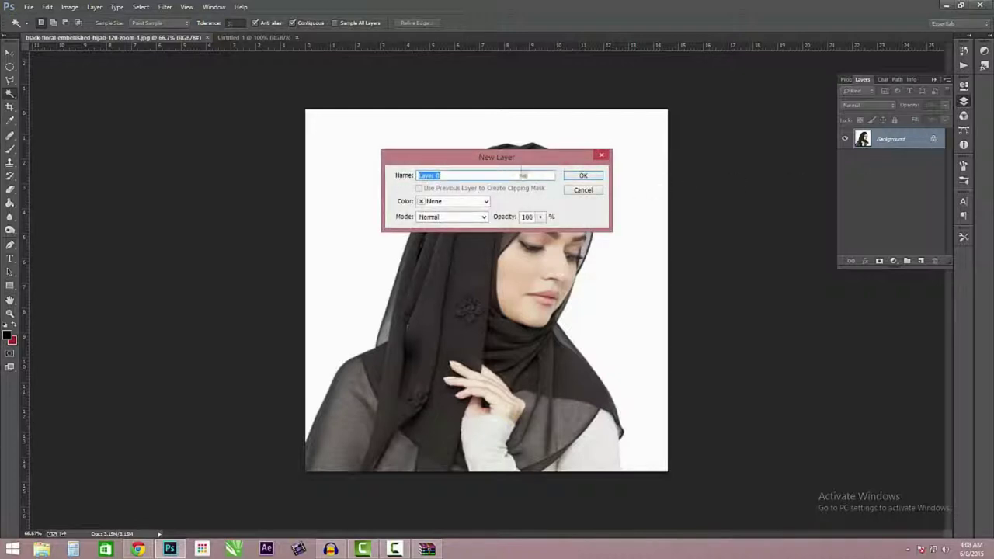
{"action": "left_click", "coordinate": [583, 176]}
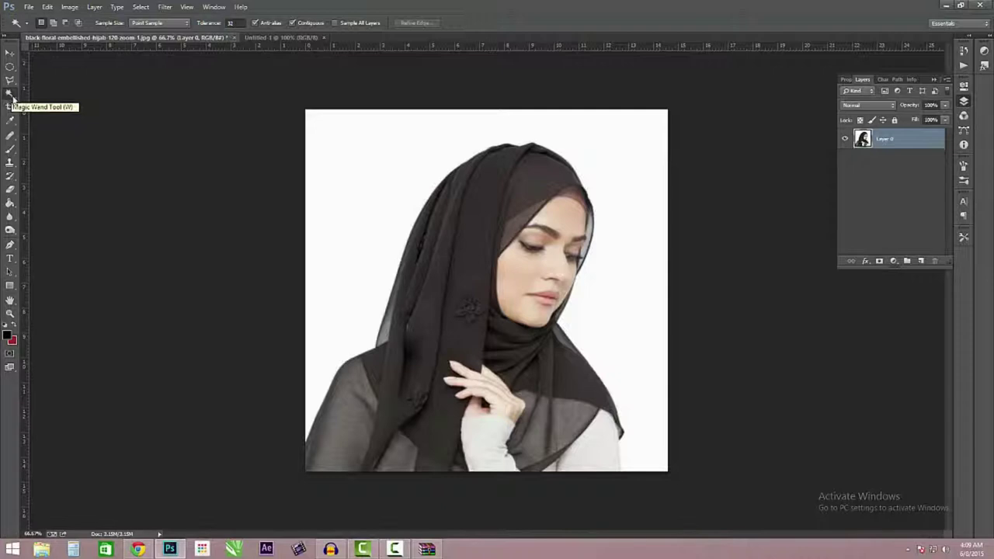
- Magic Wand select the photo's white background, then show it as a Quick Mask
{"action": "left_click", "coordinate": [10, 94]}
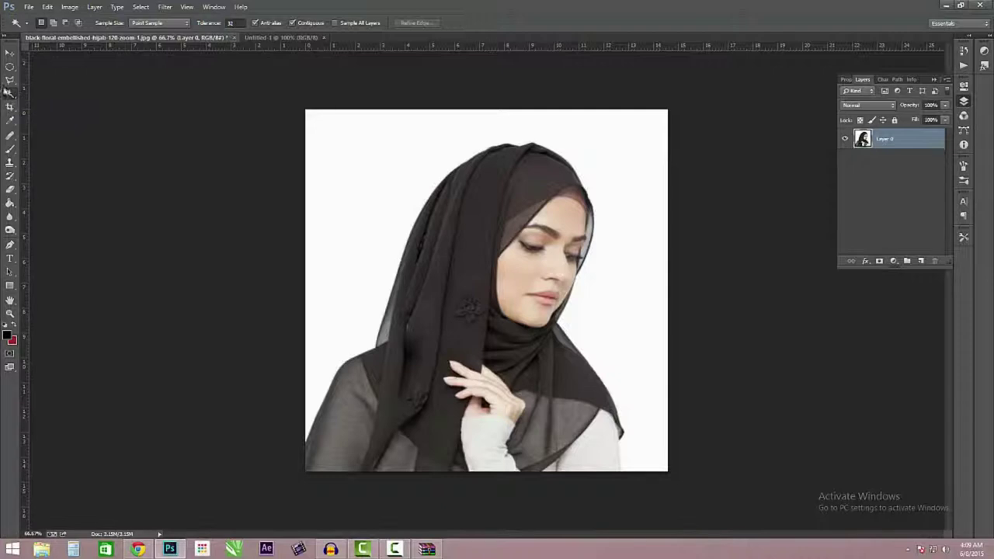
{"action": "left_click", "coordinate": [370, 176]}
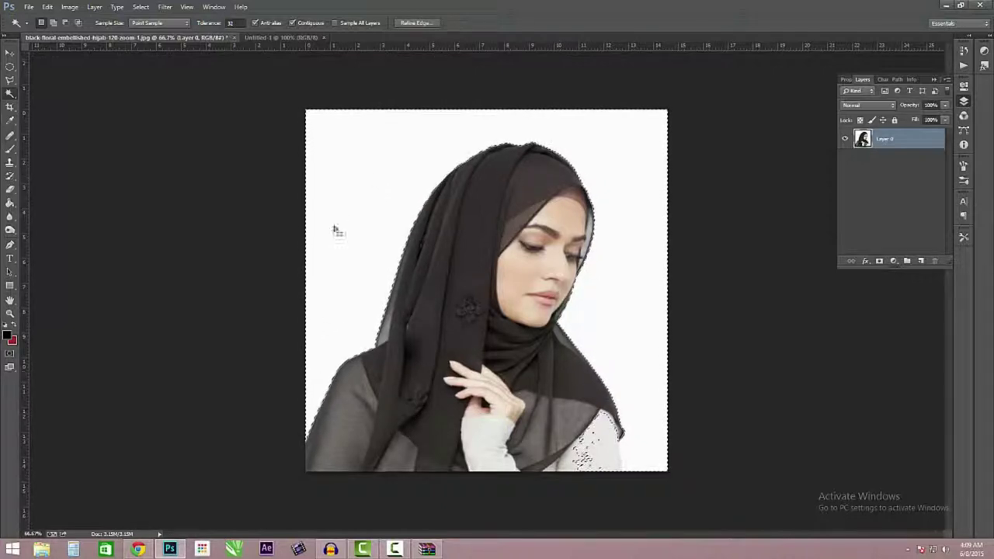
{"action": "key", "text": "ctrl+d"}
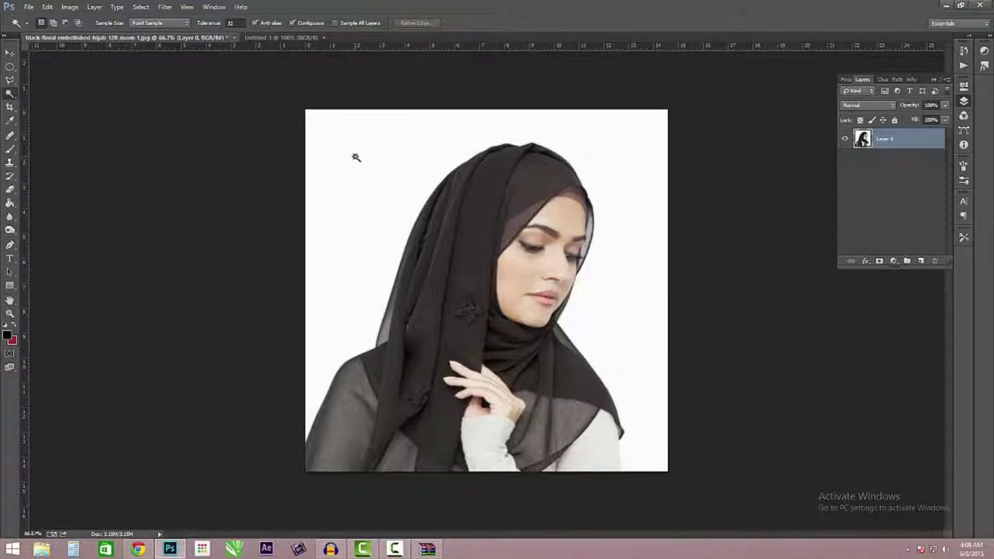
{"action": "left_click", "coordinate": [356, 158]}
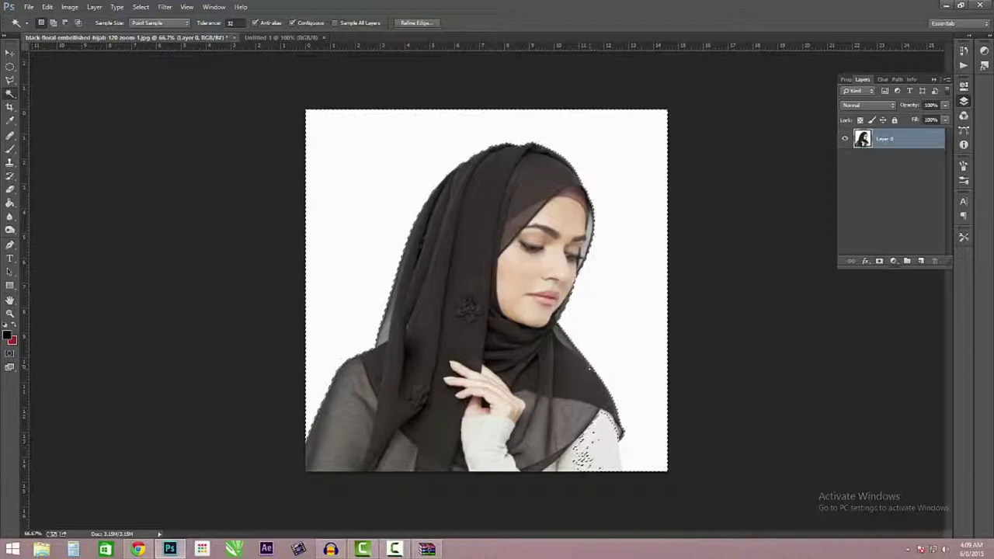
{"action": "key", "text": "q"}
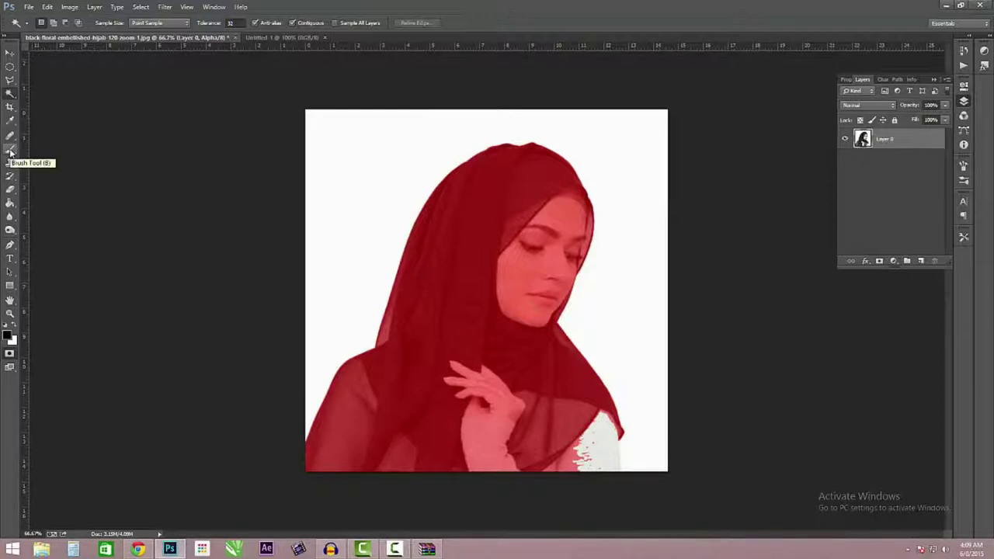
- Set up a round brush shrunk from 166 px to about 73 px
{"action": "left_click", "coordinate": [10, 153]}
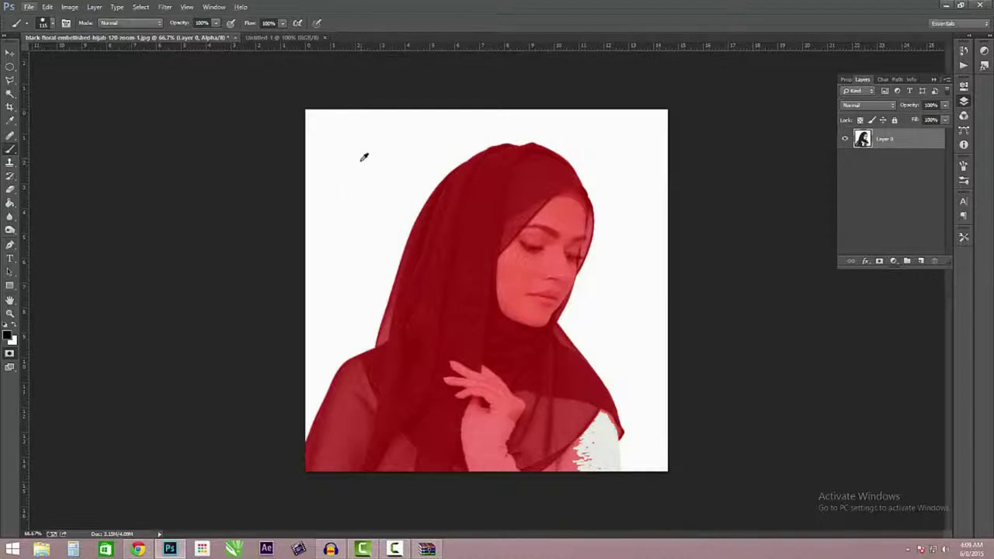
{"action": "key", "text": "alt"}
{"action": "right_click", "coordinate": [355, 157]}
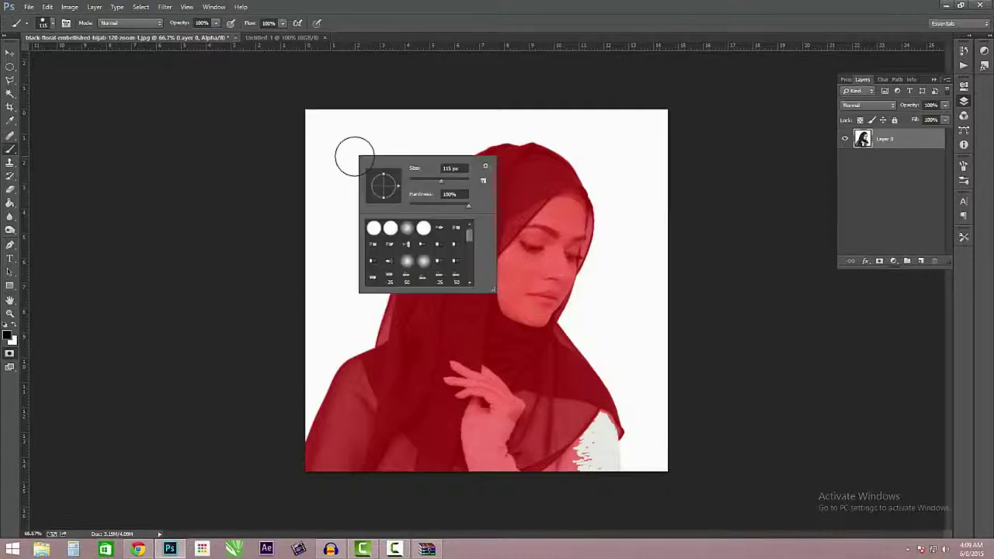
{"action": "right_click", "coordinate": [356, 144], "text": "alt"}
{"action": "mouse_move", "coordinate": [367, 150]}
{"action": "left_mouse_down"}
{"action": "mouse_move", "coordinate": [336, 149]}
{"action": "mouse_move", "coordinate": [377, 151]}
{"action": "mouse_move", "coordinate": [339, 155]}
{"action": "mouse_move", "coordinate": [373, 155]}
{"action": "mouse_move", "coordinate": [350, 155]}
{"action": "mouse_move", "coordinate": [353, 178]}
{"action": "left_mouse_up"}
{"action": "right_click", "coordinate": [373, 164]}
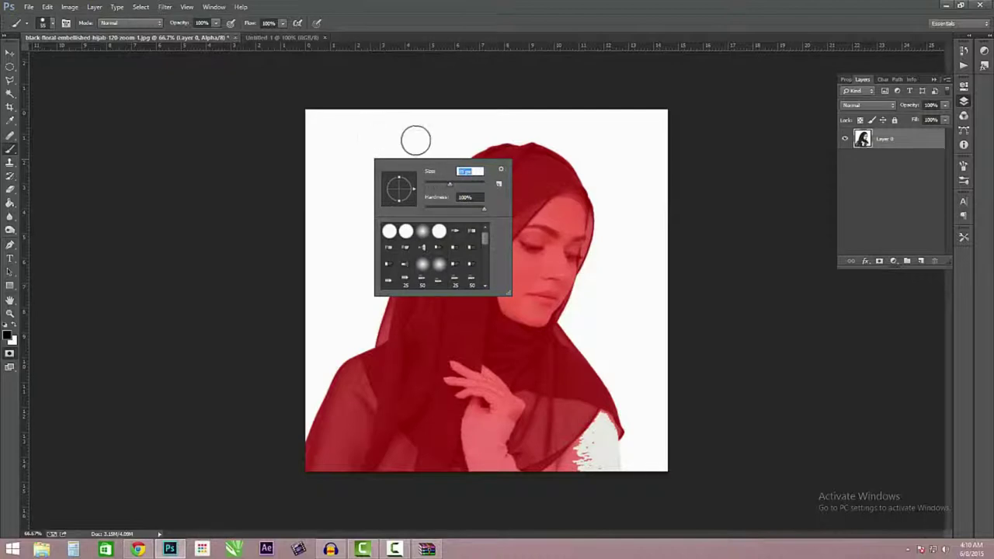
{"action": "left_click", "coordinate": [524, 426]}
{"action": "key", "text": "ctrl+minus"}
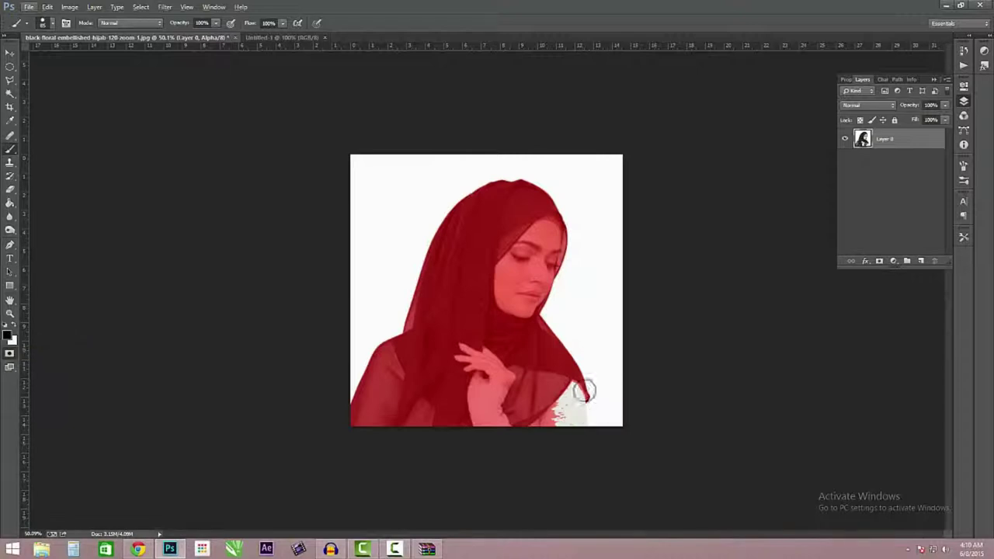
- Zoom into the photo's lower right and start masking the white sleeve area
{"action": "left_click_drag", "start_coordinate": [586, 402], "coordinate": [649, 440]}
{"action": "scroll", "coordinate": [650, 437], "scroll_direction": "up", "scroll_amount": 4}
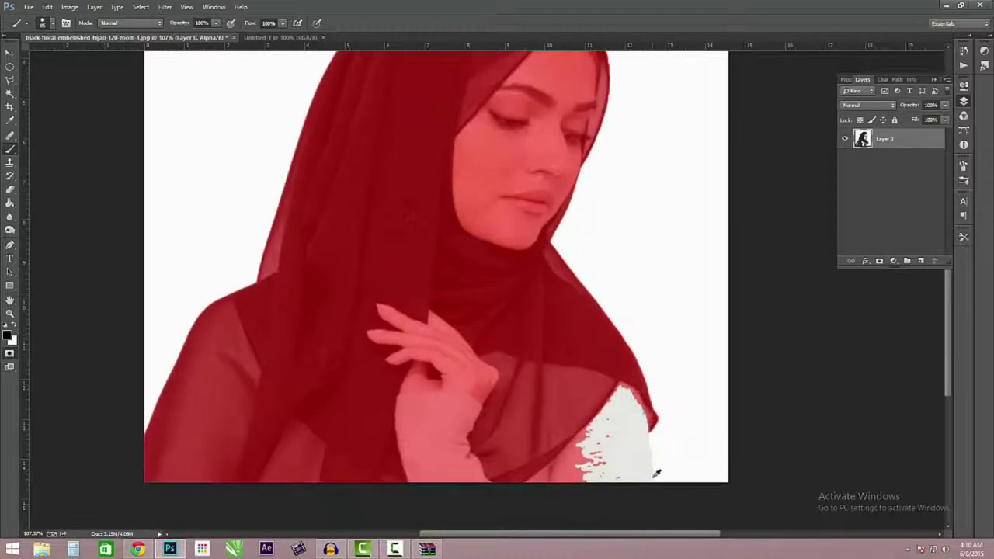
{"action": "scroll", "coordinate": [635, 421], "scroll_direction": "up", "scroll_amount": 2}
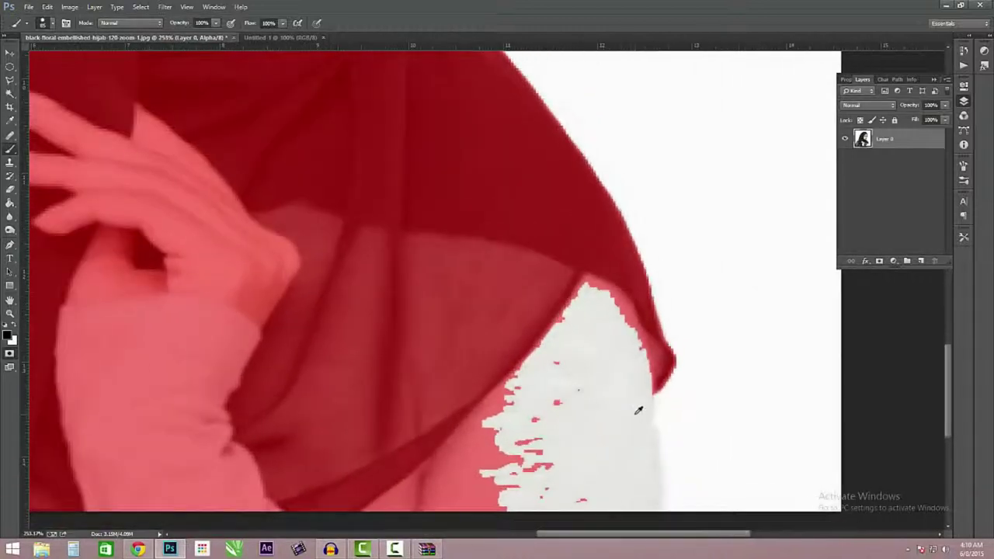
{"action": "mouse_move", "coordinate": [623, 413]}
{"action": "left_mouse_down"}
{"action": "mouse_move", "coordinate": [551, 414]}
{"action": "mouse_move", "coordinate": [590, 365]}
{"action": "left_mouse_up"}
{"action": "scroll", "coordinate": [645, 474], "scroll_direction": "up", "scroll_amount": 2}
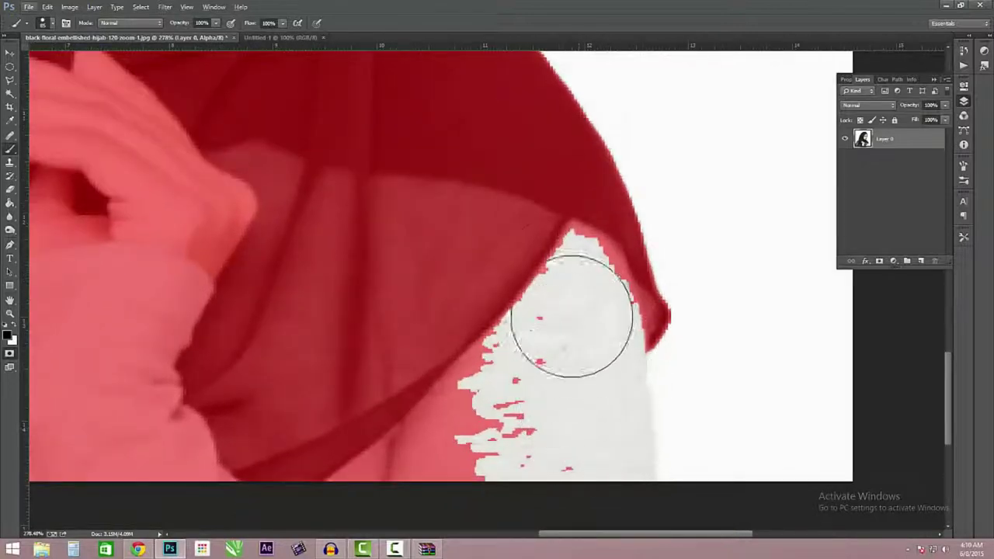
{"action": "scroll", "coordinate": [565, 272], "scroll_direction": "up", "scroll_amount": 3}
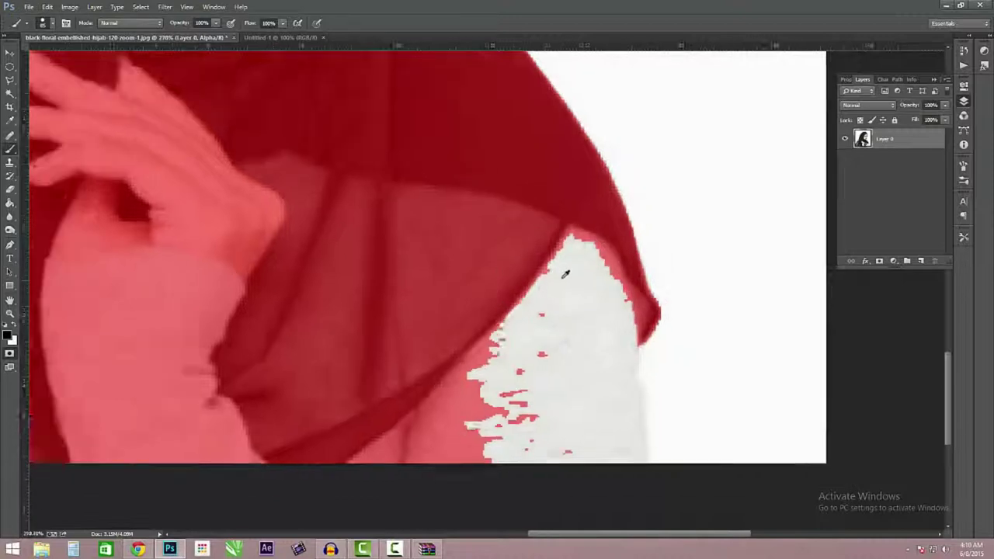
{"action": "scroll", "coordinate": [581, 349], "scroll_direction": "up", "scroll_amount": 1}
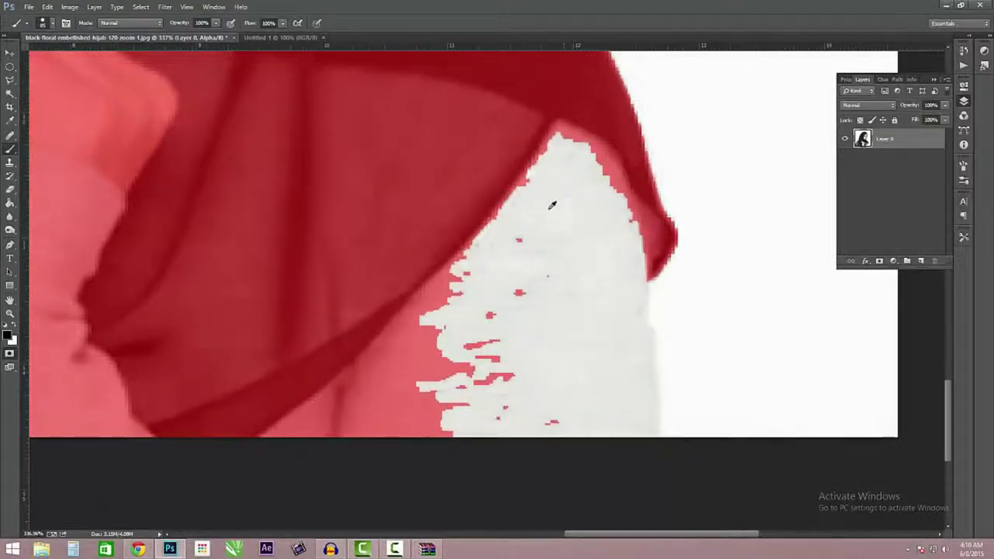
{"action": "scroll", "coordinate": [541, 233], "scroll_direction": "down", "scroll_amount": 2}
{"action": "scroll", "coordinate": [541, 246], "scroll_direction": "up", "scroll_amount": 2}
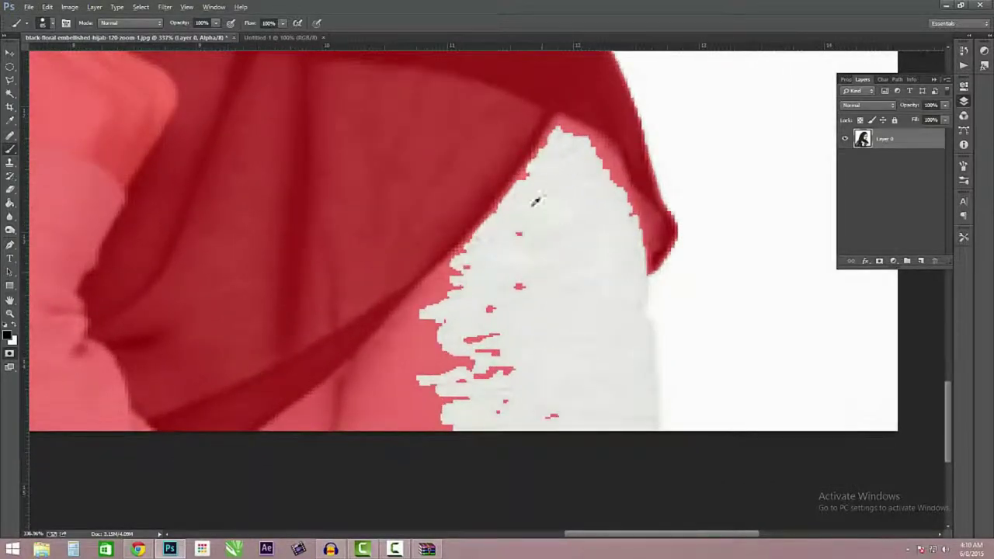
{"action": "scroll", "coordinate": [536, 210], "scroll_direction": "down", "scroll_amount": 1}
{"action": "scroll", "coordinate": [510, 227], "scroll_direction": "down", "scroll_amount": 1}
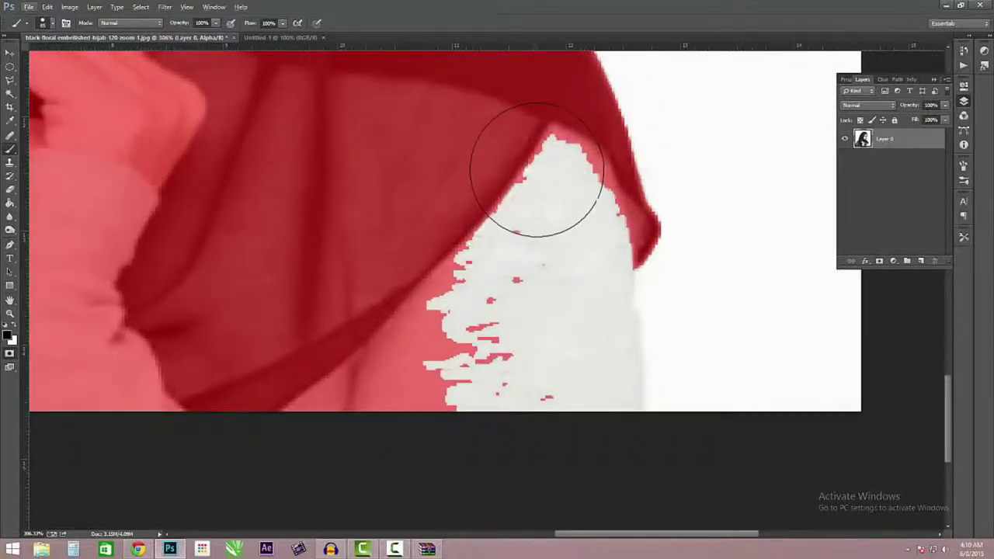
- Paint the remaining sleeve gap and body-edge notch into the red mask
{"action": "mouse_move", "coordinate": [539, 177]}
{"action": "left_mouse_down"}
{"action": "mouse_move", "coordinate": [504, 258]}
{"action": "mouse_move", "coordinate": [511, 227]}
{"action": "mouse_move", "coordinate": [468, 302]}
{"action": "mouse_move", "coordinate": [458, 342]}
{"action": "mouse_move", "coordinate": [459, 278]}
{"action": "mouse_move", "coordinate": [454, 374]}
{"action": "mouse_move", "coordinate": [484, 317]}
{"action": "mouse_move", "coordinate": [494, 417]}
{"action": "mouse_move", "coordinate": [507, 298]}
{"action": "mouse_move", "coordinate": [507, 419]}
{"action": "mouse_move", "coordinate": [528, 315]}
{"action": "mouse_move", "coordinate": [534, 405]}
{"action": "mouse_move", "coordinate": [546, 350]}
{"action": "left_mouse_up"}
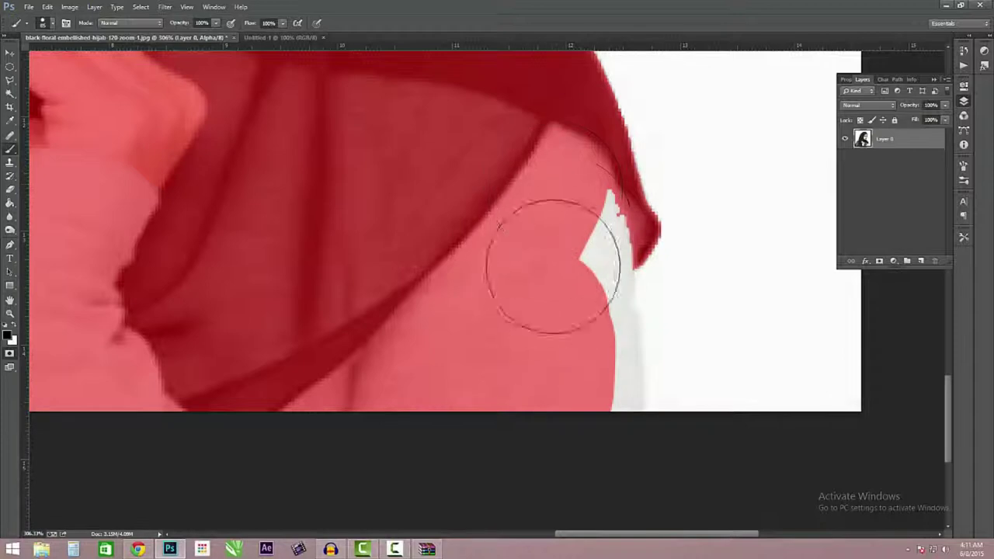
{"action": "mouse_move", "coordinate": [565, 244]}
{"action": "left_mouse_down"}
{"action": "mouse_move", "coordinate": [568, 213]}
{"action": "mouse_move", "coordinate": [553, 267]}
{"action": "mouse_move", "coordinate": [564, 315]}
{"action": "mouse_move", "coordinate": [566, 275]}
{"action": "mouse_move", "coordinate": [576, 381]}
{"action": "left_mouse_up"}
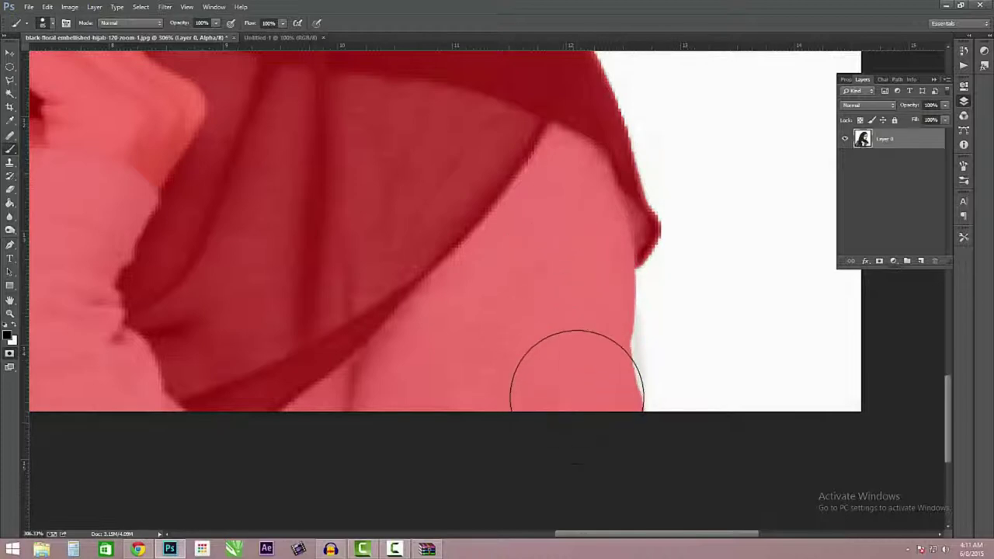
{"action": "scroll", "coordinate": [579, 342], "scroll_direction": "down", "scroll_amount": 2}
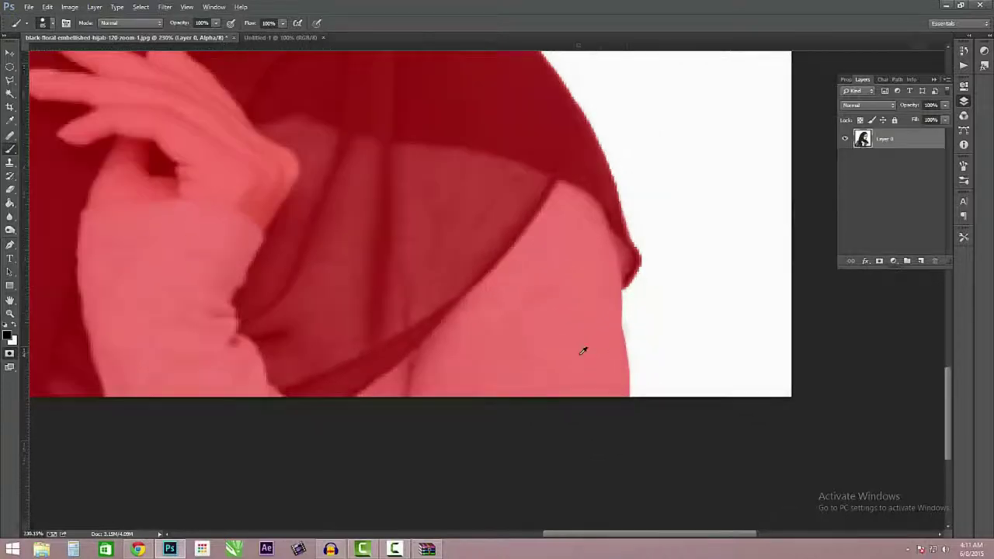
{"action": "scroll", "coordinate": [583, 351], "scroll_direction": "down", "scroll_amount": 5}
{"action": "scroll", "coordinate": [622, 168], "scroll_direction": "up", "scroll_amount": 3}
{"action": "scroll", "coordinate": [622, 168], "scroll_direction": "down", "scroll_amount": 3}
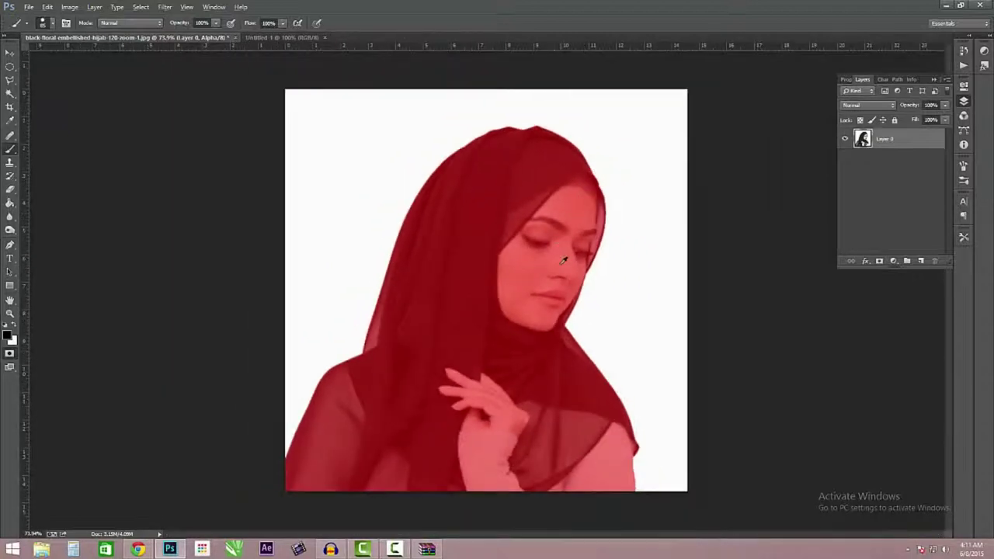
{"action": "scroll", "coordinate": [564, 260], "scroll_direction": "down", "scroll_amount": 2}
{"action": "scroll", "coordinate": [564, 260], "scroll_direction": "up", "scroll_amount": 3}
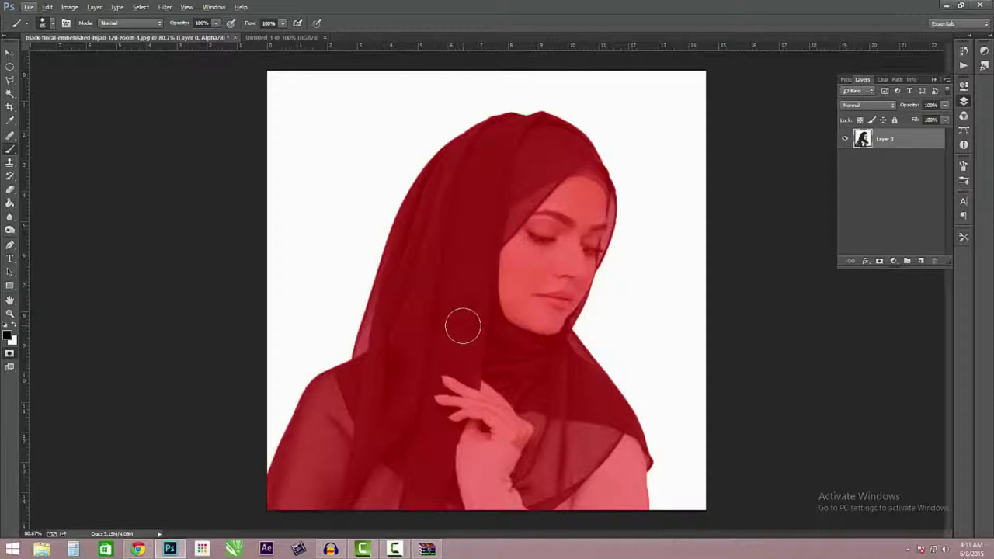
- Exit Quick Mask, invert the selection to isolate the woman, and pick the Elliptical Marquee
{"action": "key", "text": "q"}
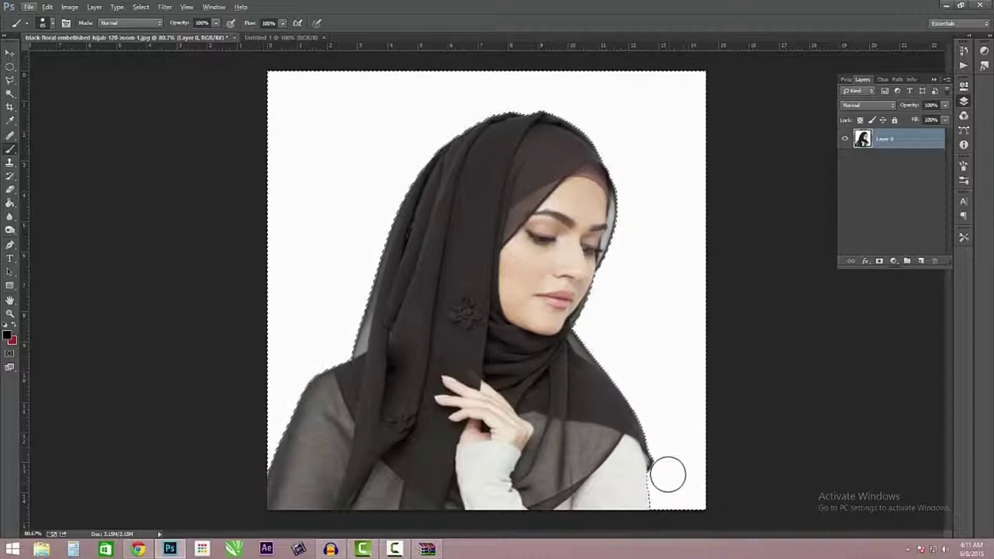
{"action": "left_click", "coordinate": [142, 8]}
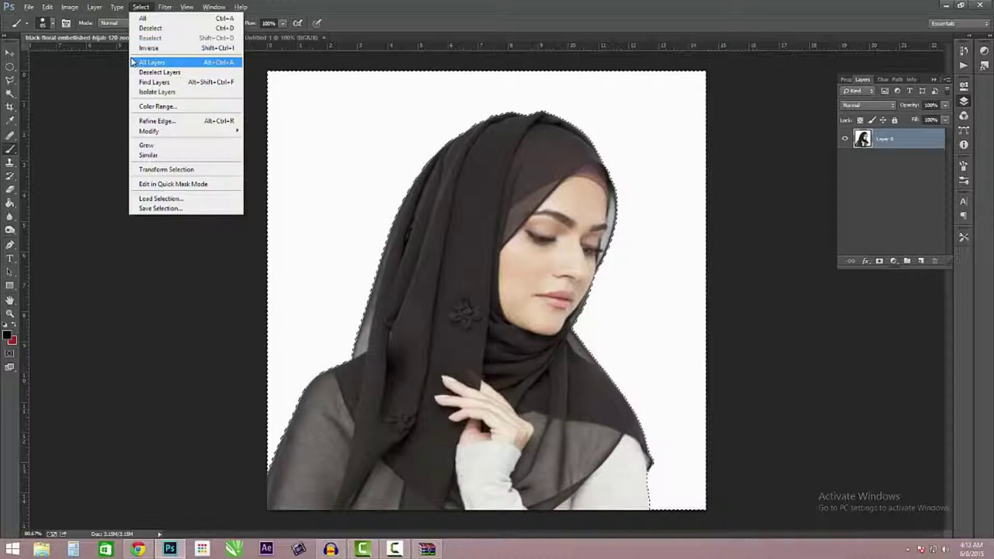
{"action": "left_click", "coordinate": [145, 49]}
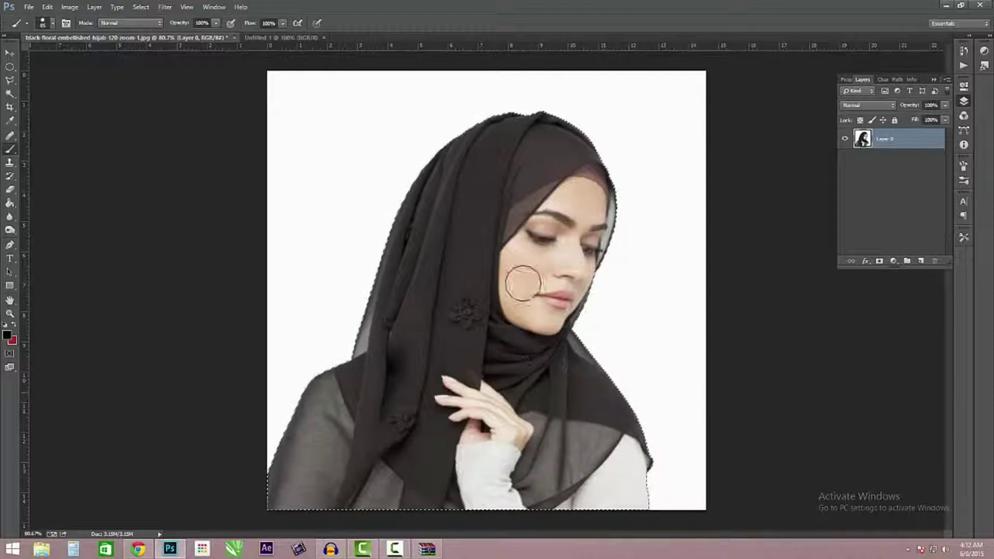
{"action": "key", "text": "bracketleft"}
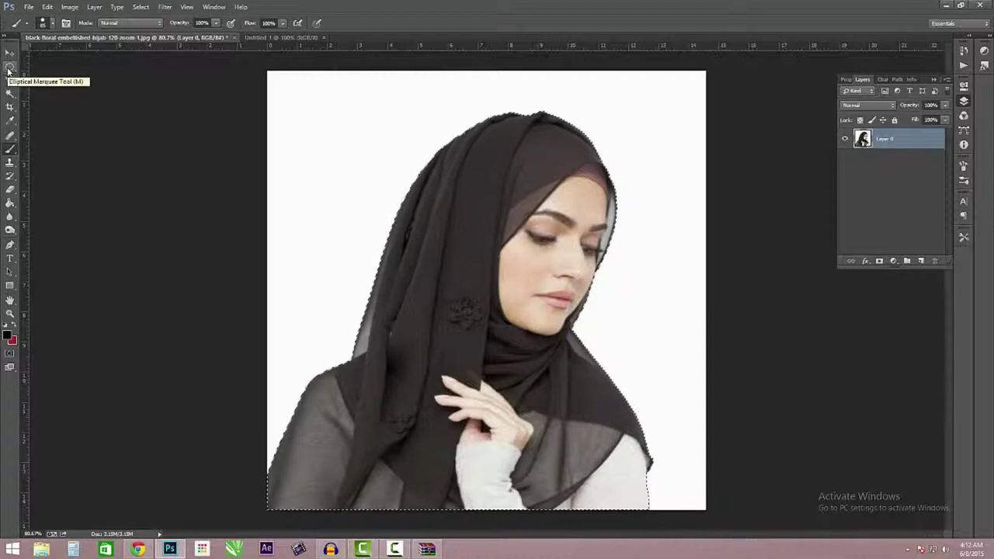
{"action": "left_click", "coordinate": [9, 69]}
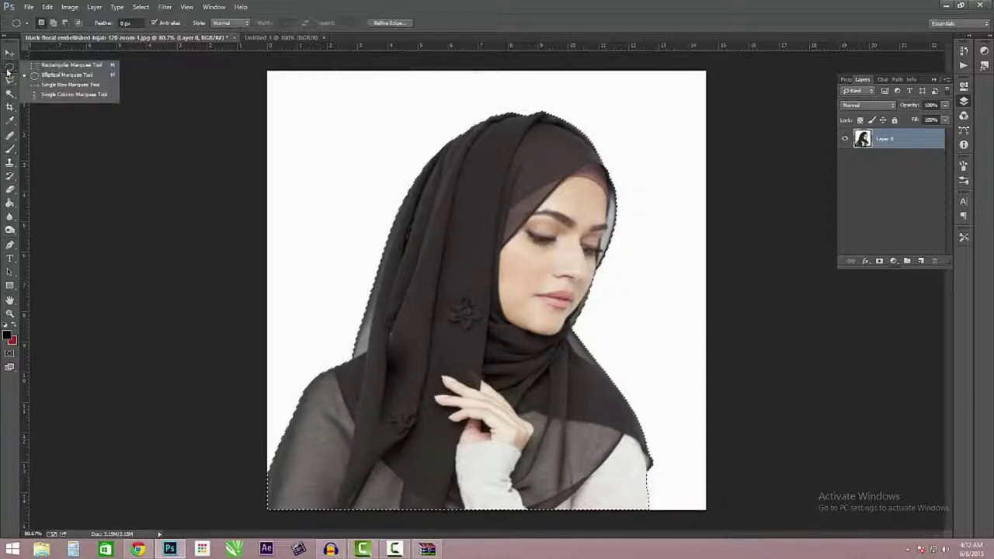
{"action": "left_click", "coordinate": [9, 69]}
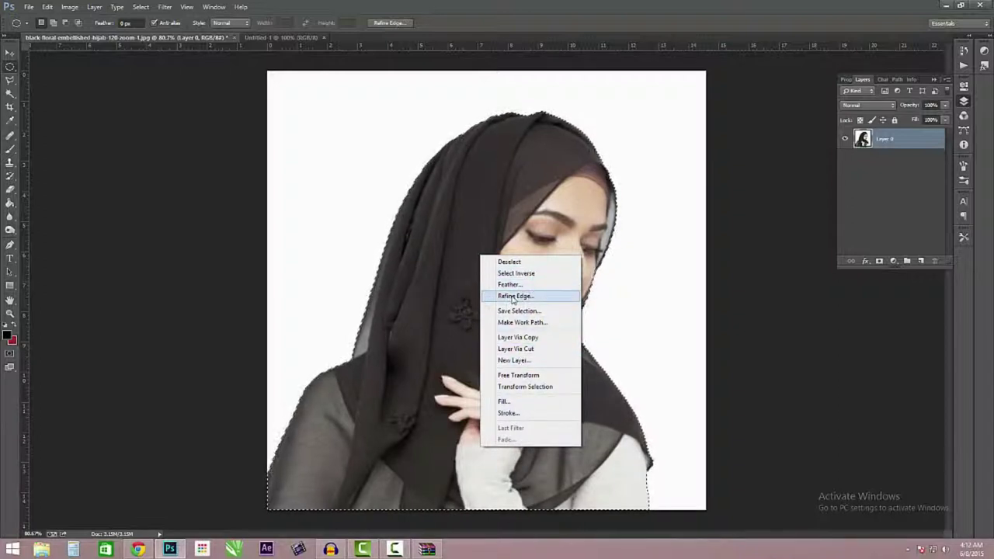
- In Refine Edge, view On Black and brush over the hijab's edges down to the shoulder
{"action": "left_click", "coordinate": [514, 297]}
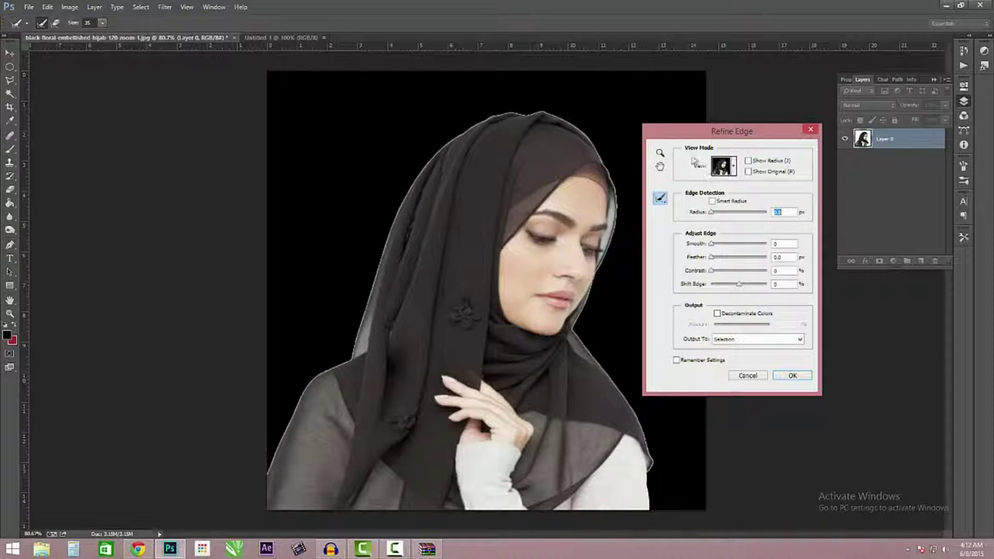
{"action": "left_click", "coordinate": [735, 167]}
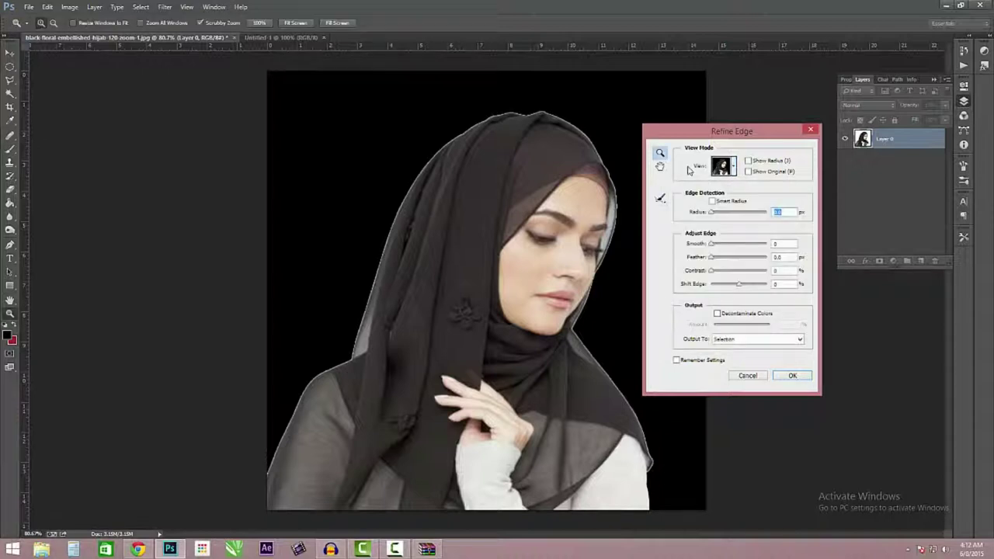
{"action": "left_click", "coordinate": [660, 198]}
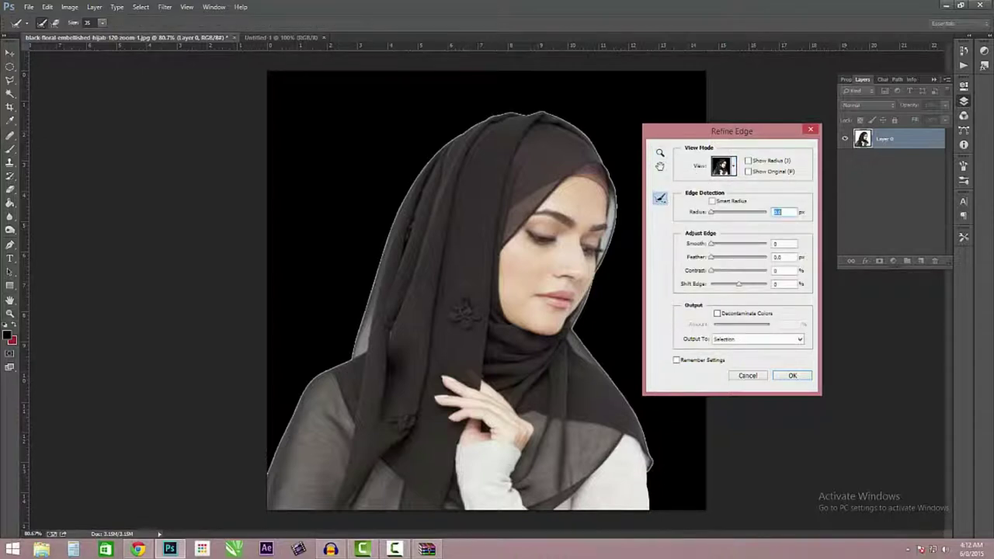
{"action": "mouse_move", "coordinate": [546, 118]}
{"action": "left_mouse_down"}
{"action": "mouse_move", "coordinate": [490, 116]}
{"action": "mouse_move", "coordinate": [433, 166]}
{"action": "mouse_move", "coordinate": [384, 245]}
{"action": "left_mouse_up"}
{"action": "left_click_drag", "start_coordinate": [375, 298], "coordinate": [353, 351]}
{"action": "mouse_move", "coordinate": [265, 461]}
{"action": "left_mouse_down"}
{"action": "mouse_move", "coordinate": [326, 417]}
{"action": "mouse_move", "coordinate": [319, 411]}
{"action": "mouse_move", "coordinate": [264, 465]}
{"action": "mouse_move", "coordinate": [272, 483]}
{"action": "mouse_move", "coordinate": [284, 439]}
{"action": "mouse_move", "coordinate": [334, 369]}
{"action": "mouse_move", "coordinate": [377, 264]}
{"action": "mouse_move", "coordinate": [487, 123]}
{"action": "mouse_move", "coordinate": [537, 115]}
{"action": "mouse_move", "coordinate": [596, 165]}
{"action": "mouse_move", "coordinate": [609, 233]}
{"action": "mouse_move", "coordinate": [580, 346]}
{"action": "mouse_move", "coordinate": [647, 450]}
{"action": "mouse_move", "coordinate": [648, 509]}
{"action": "mouse_move", "coordinate": [566, 317]}
{"action": "left_mouse_up"}
{"action": "mouse_move", "coordinate": [601, 182]}
{"action": "left_mouse_down"}
{"action": "mouse_move", "coordinate": [576, 130]}
{"action": "mouse_move", "coordinate": [505, 124]}
{"action": "mouse_move", "coordinate": [402, 220]}
{"action": "mouse_move", "coordinate": [377, 272]}
{"action": "left_mouse_up"}
{"action": "mouse_move", "coordinate": [361, 342]}
{"action": "left_mouse_down"}
{"action": "mouse_move", "coordinate": [299, 407]}
{"action": "mouse_move", "coordinate": [303, 451]}
{"action": "left_mouse_up"}
- Enable Smart Radius, raise smoothing and contrast, decontaminate colours, and output a masked new layer
{"action": "left_click", "coordinate": [712, 202]}
{"action": "mouse_move", "coordinate": [714, 215]}
{"action": "left_mouse_down"}
{"action": "mouse_move", "coordinate": [747, 217]}
{"action": "mouse_move", "coordinate": [738, 222]}
{"action": "mouse_move", "coordinate": [738, 210]}
{"action": "mouse_move", "coordinate": [712, 225]}
{"action": "left_mouse_up"}
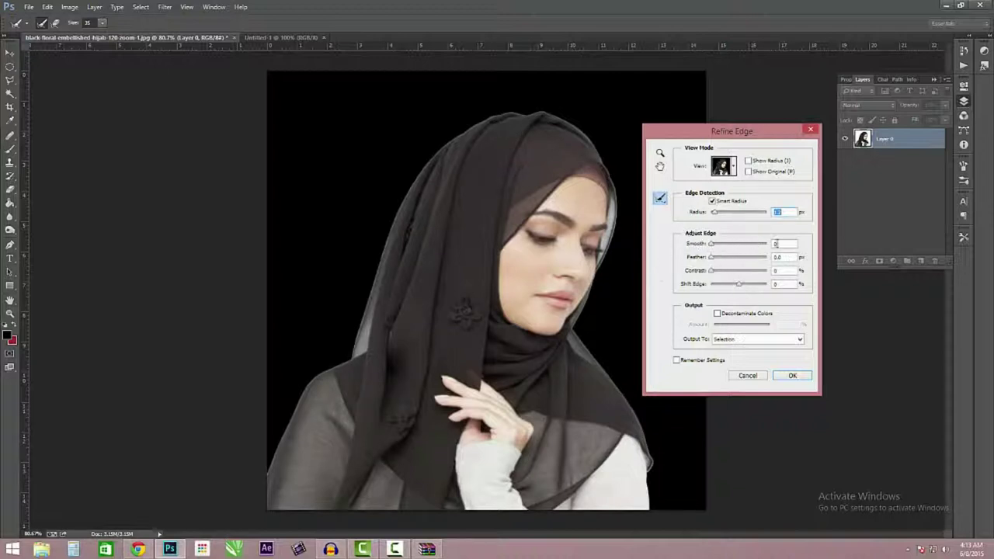
{"action": "key", "text": "Tab"}
{"action": "left_click_drag", "start_coordinate": [715, 248], "coordinate": [716, 261]}
{"action": "left_click", "coordinate": [712, 271]}
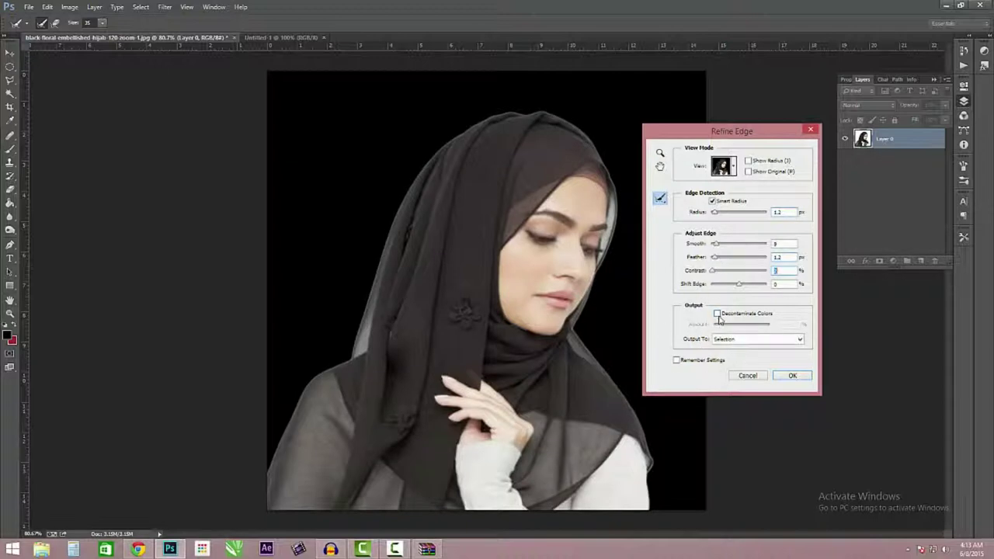
{"action": "left_click", "coordinate": [717, 314]}
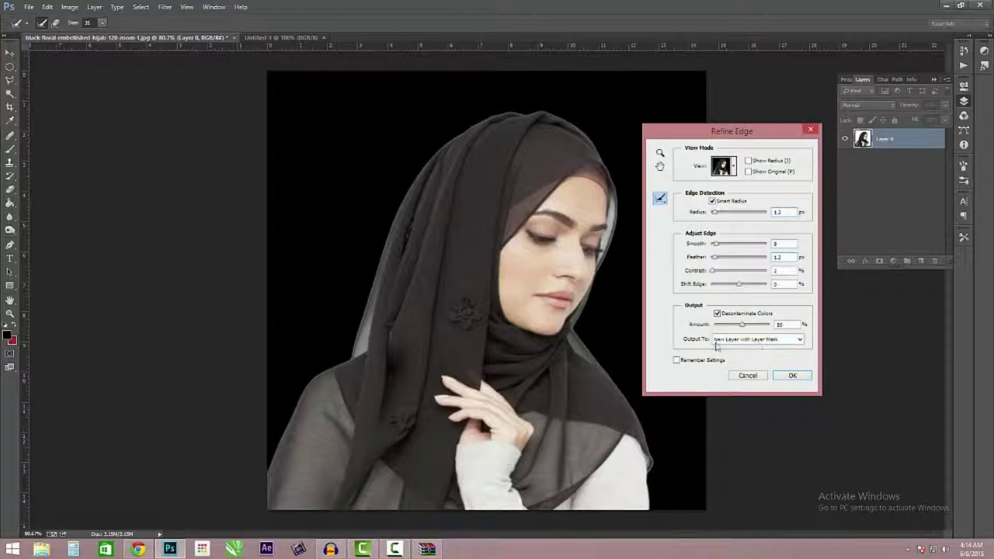
{"action": "left_click", "coordinate": [744, 341]}
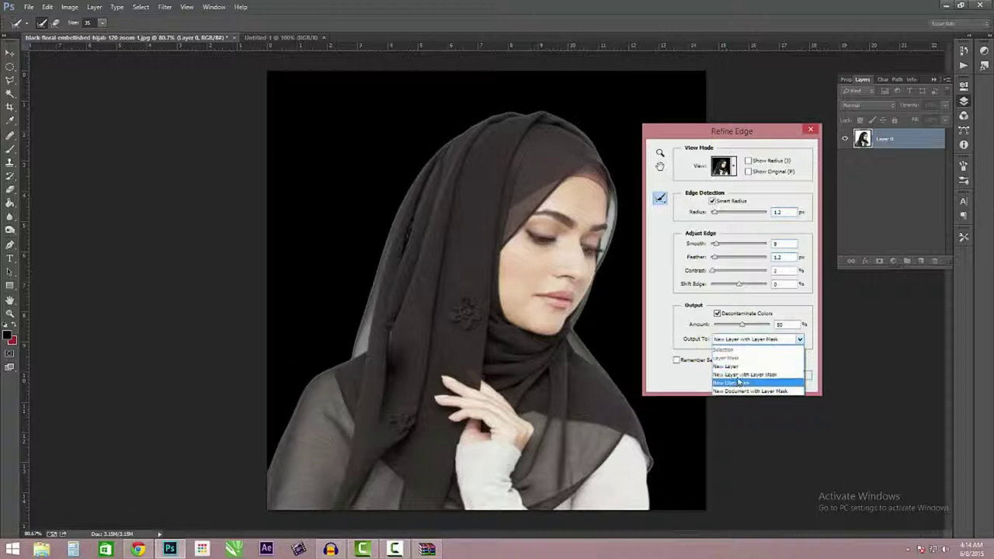
{"action": "left_click", "coordinate": [742, 376]}
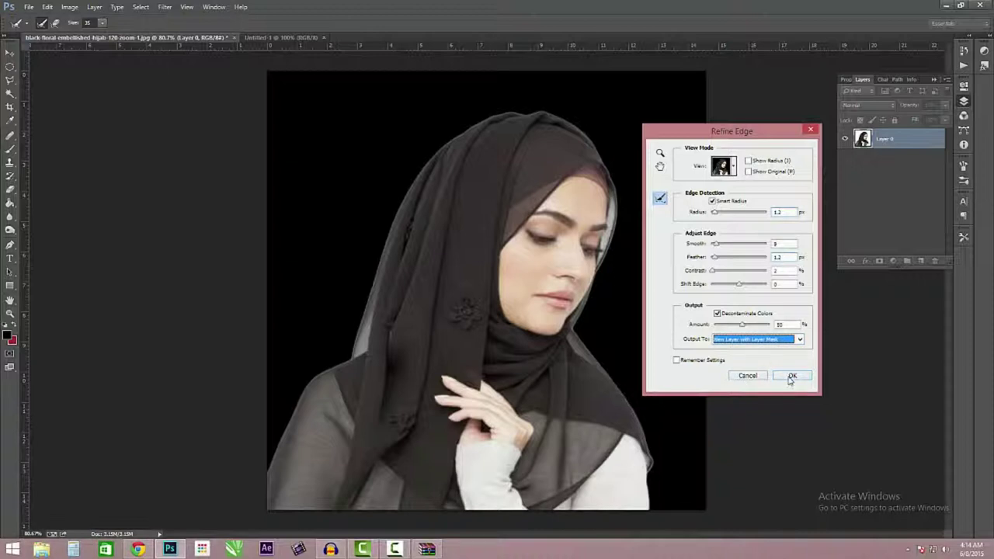
{"action": "left_click", "coordinate": [791, 377]}
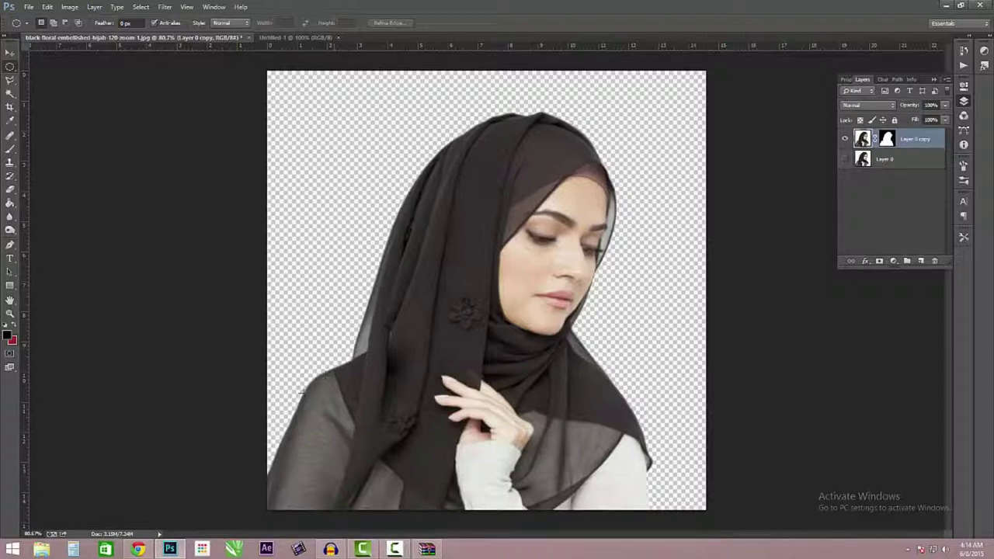
{"action": "left_click", "coordinate": [297, 37]}
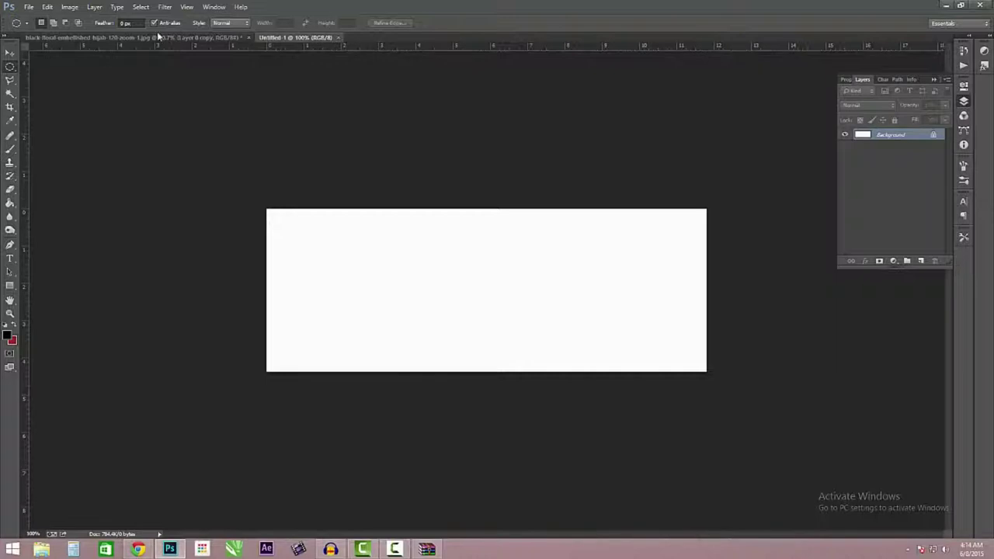
{"action": "left_click", "coordinate": [147, 40]}
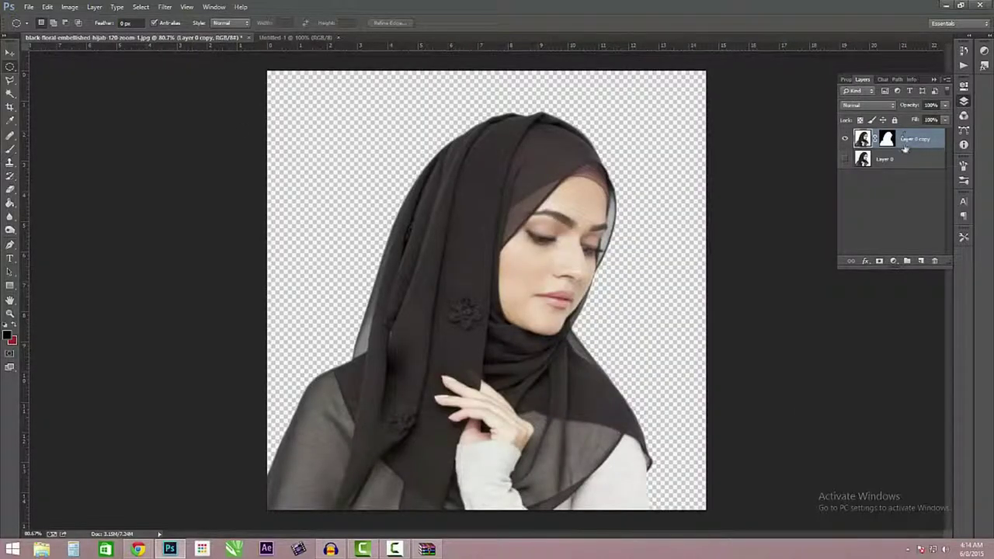
- Duplicate Layer 0 copy into the Untitled-1 document and switch to that banner
{"action": "right_click", "coordinate": [910, 137]}
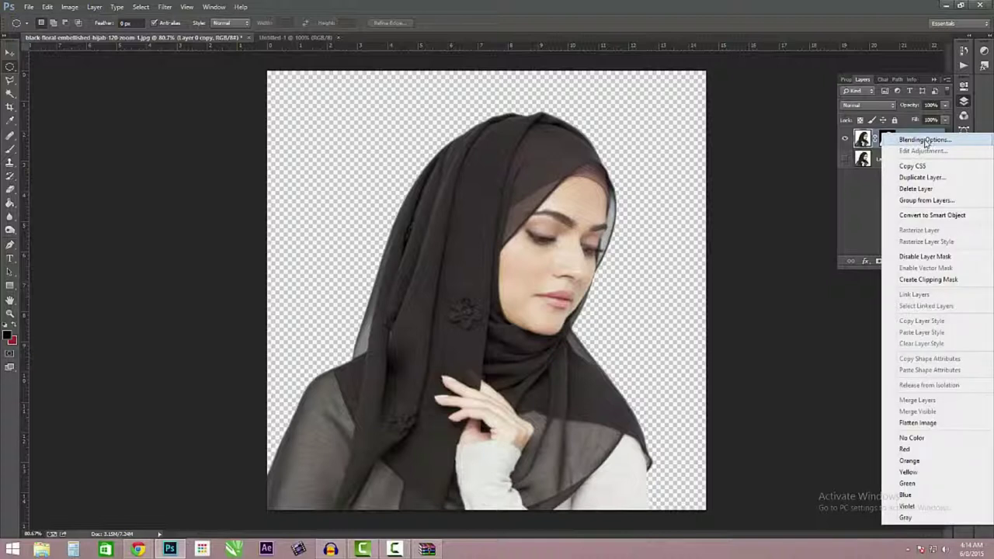
{"action": "left_click", "coordinate": [917, 179]}
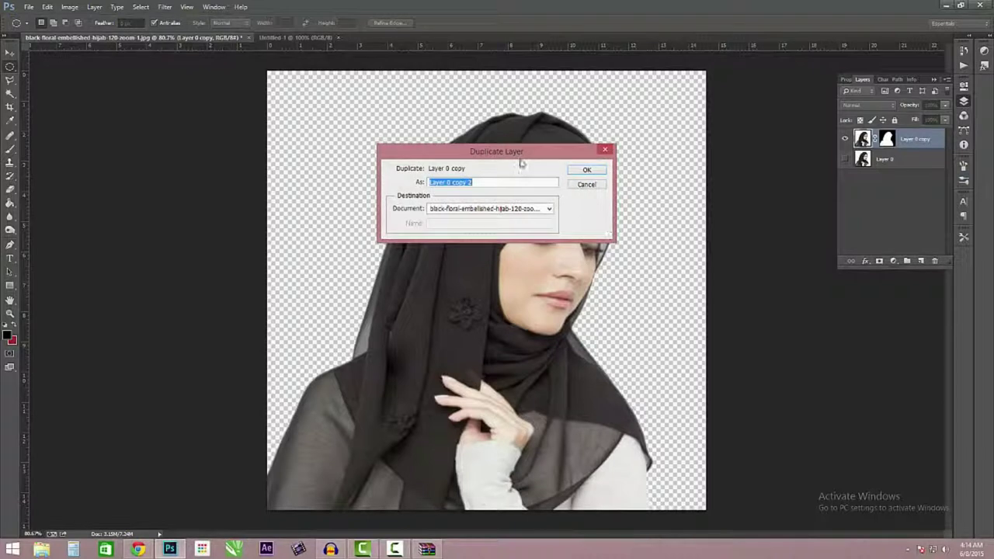
{"action": "left_click_drag", "start_coordinate": [519, 158], "coordinate": [501, 344]}
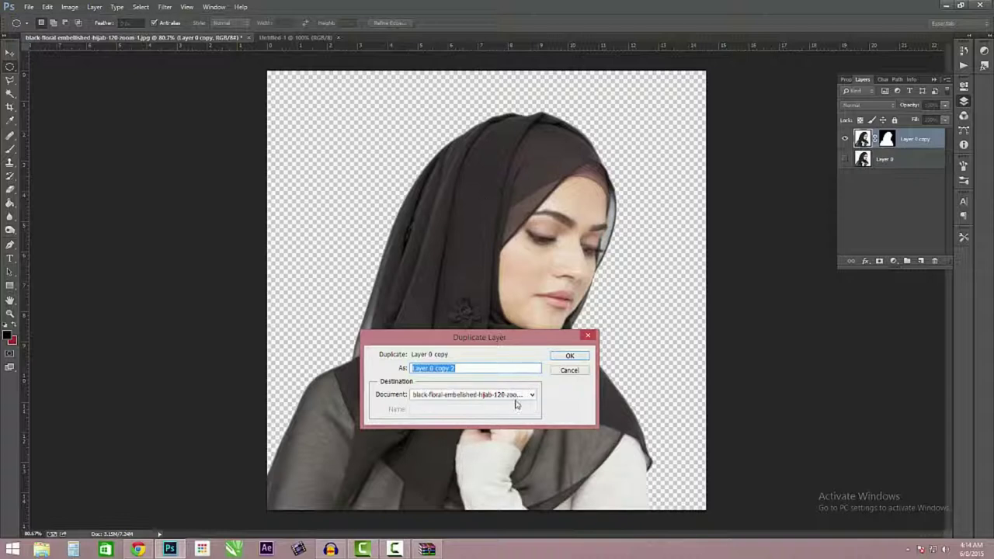
{"action": "left_click", "coordinate": [516, 395]}
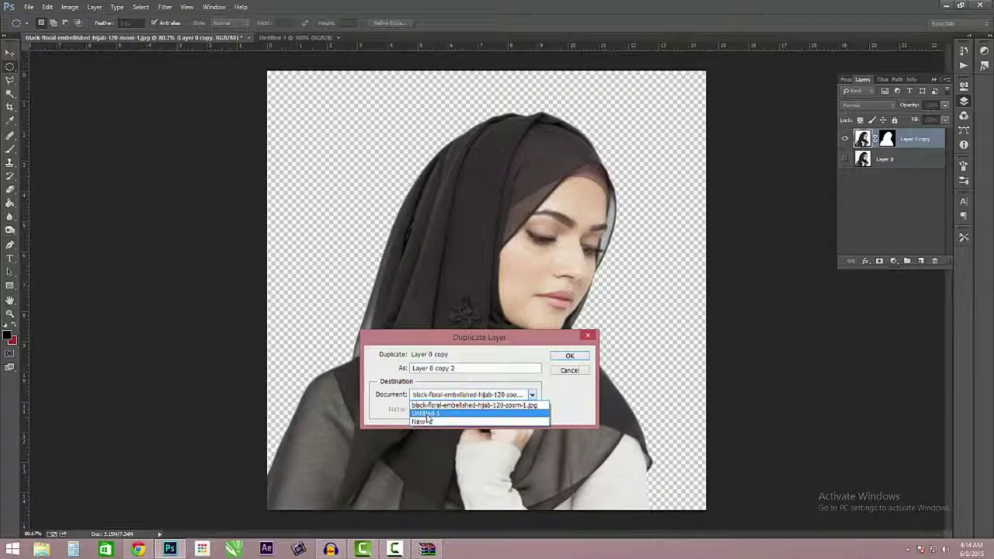
{"action": "left_click", "coordinate": [429, 414]}
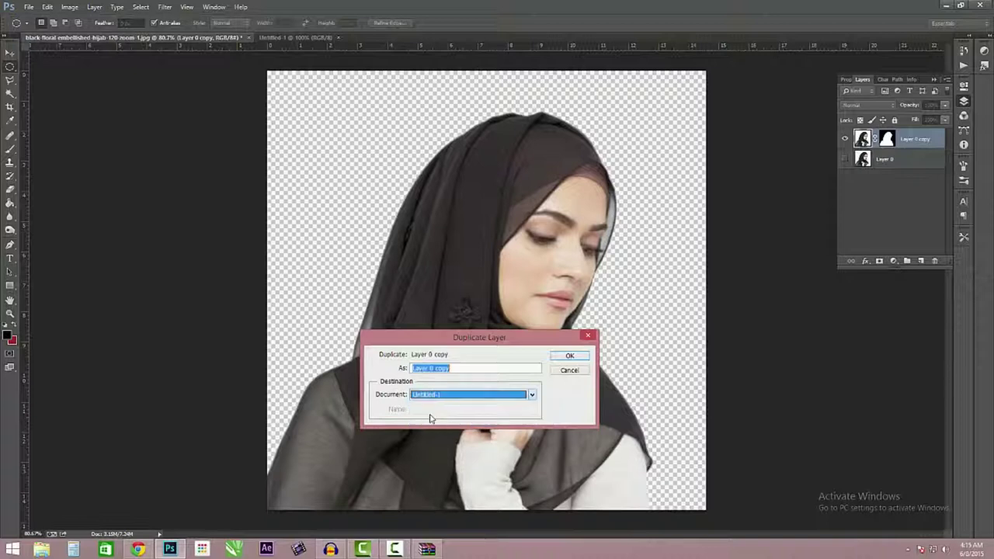
{"action": "left_click", "coordinate": [569, 357]}
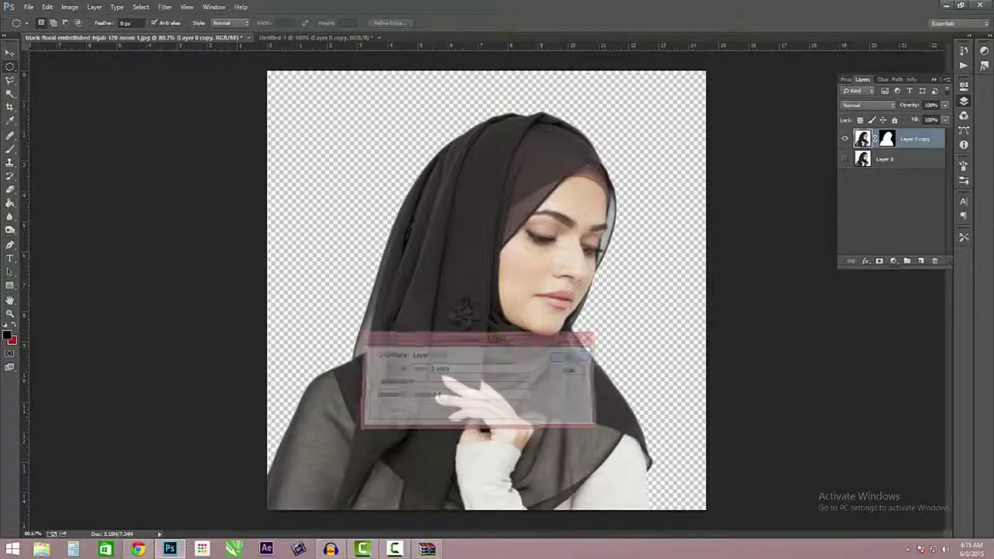
{"action": "left_click", "coordinate": [314, 38]}
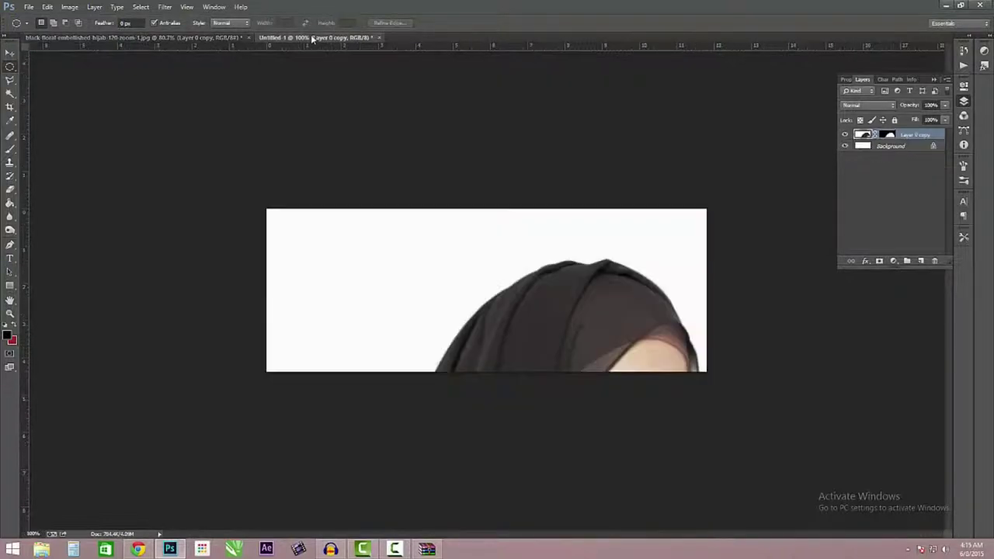
{"action": "left_click", "coordinate": [9, 53]}
- Drag the cut-out woman upward so her face and hijab show in the banner
{"action": "left_click_drag", "start_coordinate": [590, 326], "coordinate": [599, 154]}
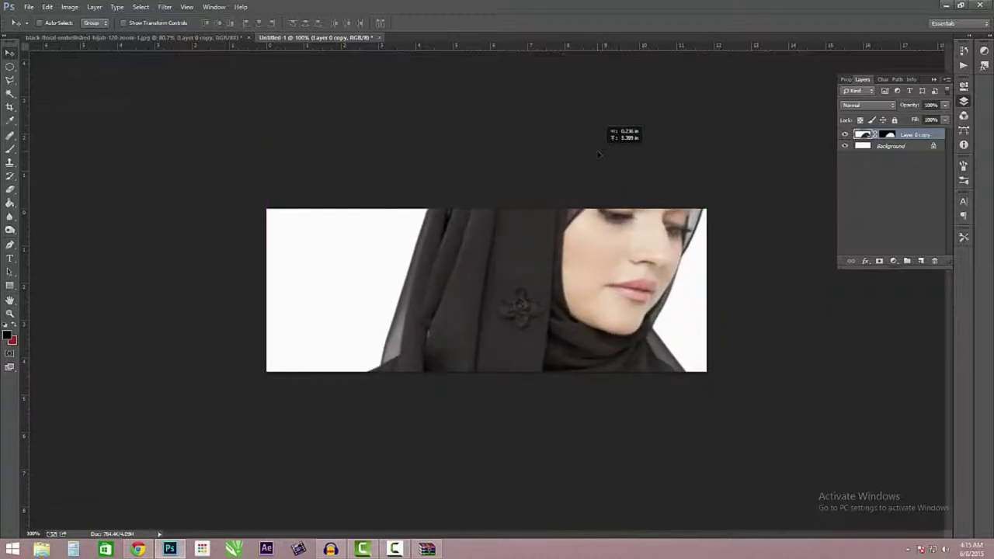
{"action": "left_click_drag", "start_coordinate": [599, 289], "coordinate": [602, 315]}
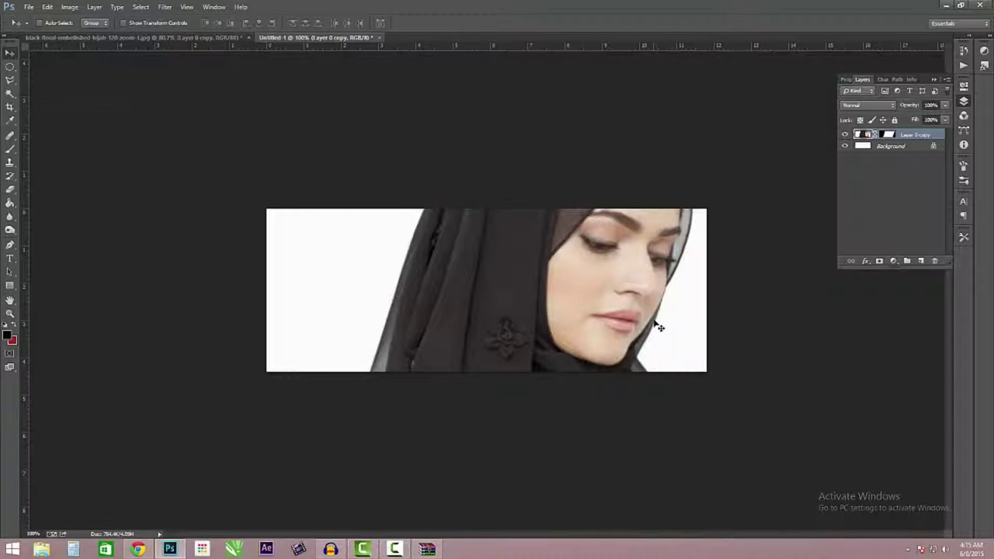
- Free-transform the woman proportionally to about 32% and place her on the banner's right side
{"action": "key", "text": "ctrl+t"}
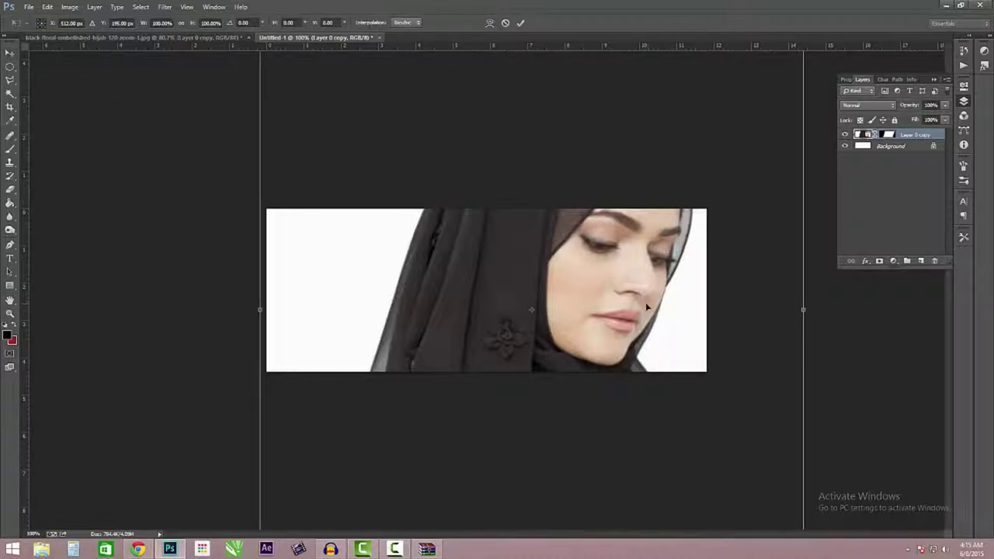
{"action": "scroll", "coordinate": [659, 295], "scroll_direction": "down", "scroll_amount": 3, "text": "alt"}
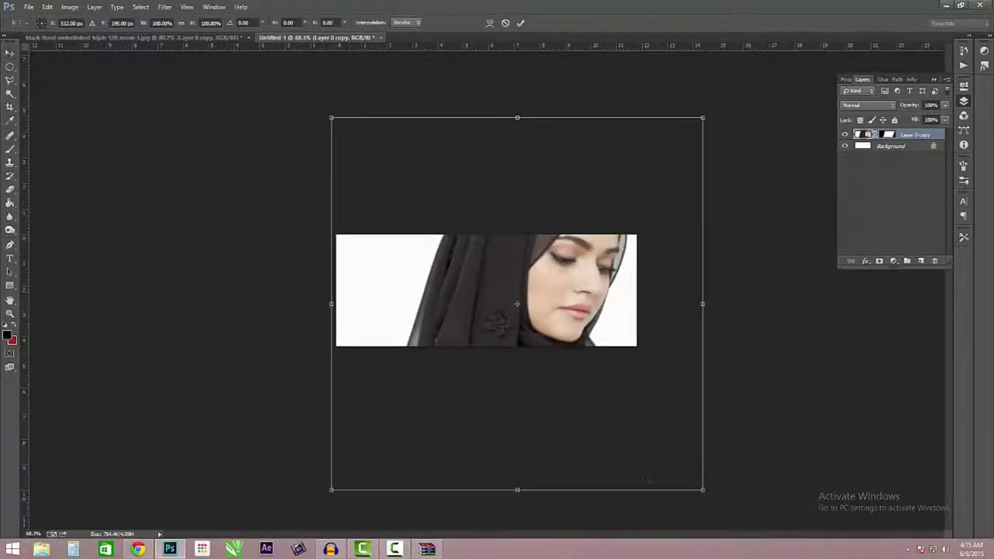
{"action": "scroll", "coordinate": [644, 472], "scroll_direction": "up", "scroll_amount": 1, "text": "alt"}
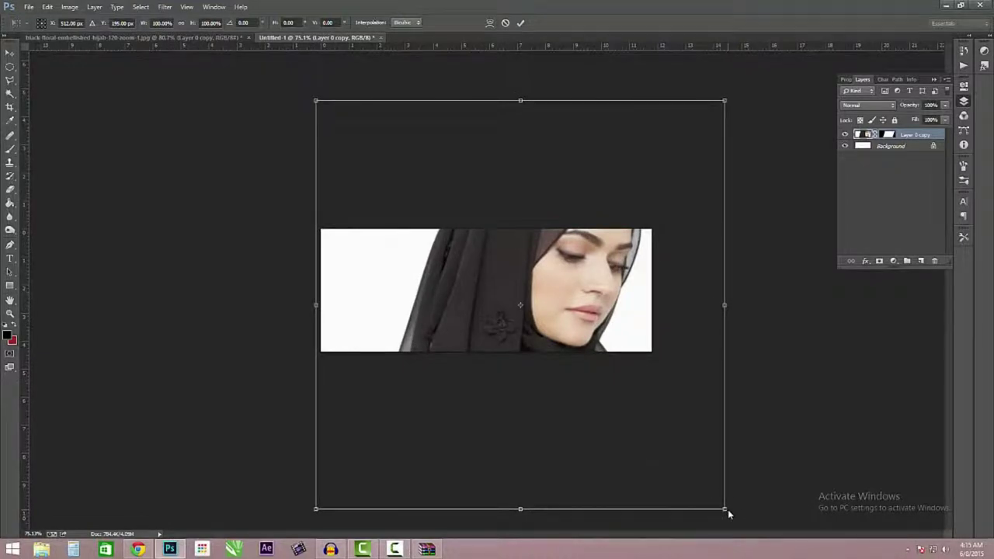
{"action": "left_click_drag", "start_coordinate": [613, 273], "coordinate": [626, 260]}
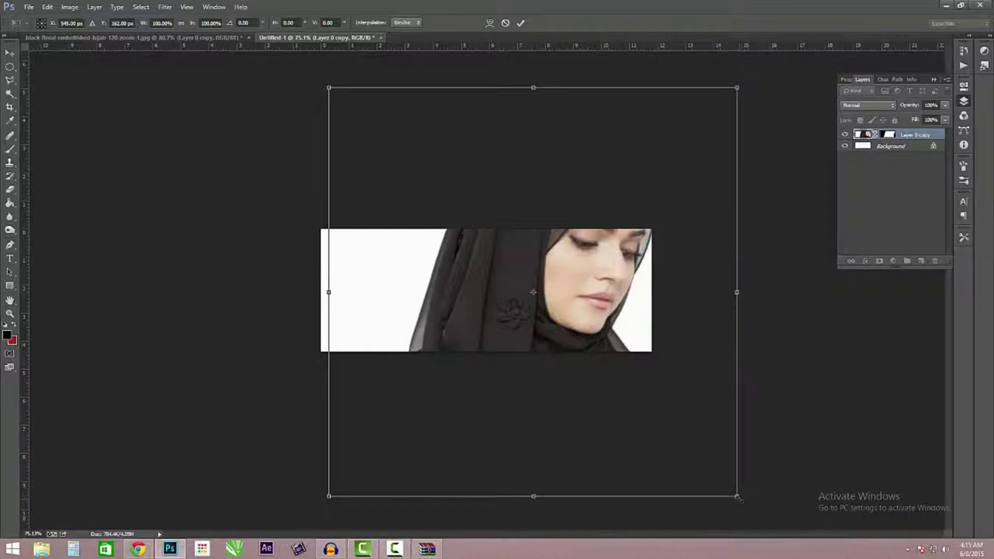
{"action": "left_click_drag", "start_coordinate": [737, 495], "coordinate": [684, 494]}
{"action": "key", "text": "ctrl+z"}
{"action": "left_click_drag", "start_coordinate": [736, 495], "coordinate": [547, 306]}
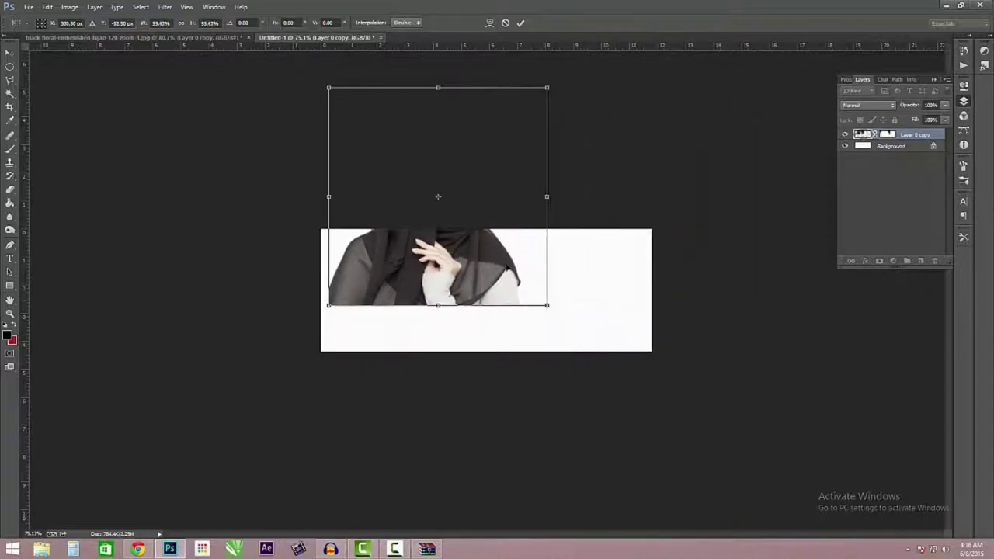
{"action": "left_click_drag", "start_coordinate": [329, 87], "coordinate": [380, 140]}
{"action": "left_click_drag", "start_coordinate": [489, 241], "coordinate": [607, 286]}
{"action": "left_click_drag", "start_coordinate": [664, 184], "coordinate": [629, 221]}
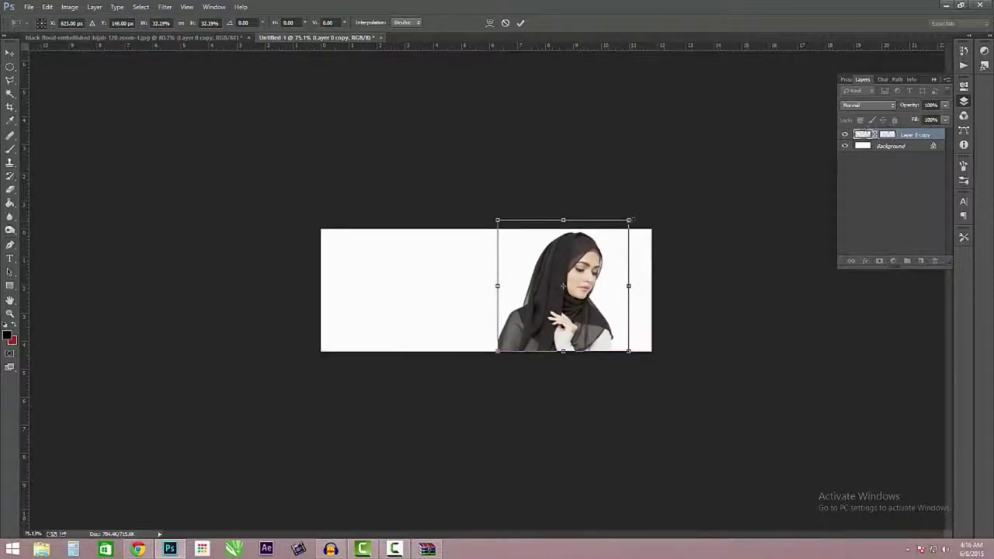
{"action": "mouse_move", "coordinate": [580, 264]}
{"action": "left_mouse_down"}
{"action": "mouse_move", "coordinate": [603, 266]}
{"action": "mouse_move", "coordinate": [615, 251]}
{"action": "mouse_move", "coordinate": [584, 262]}
{"action": "left_mouse_up"}
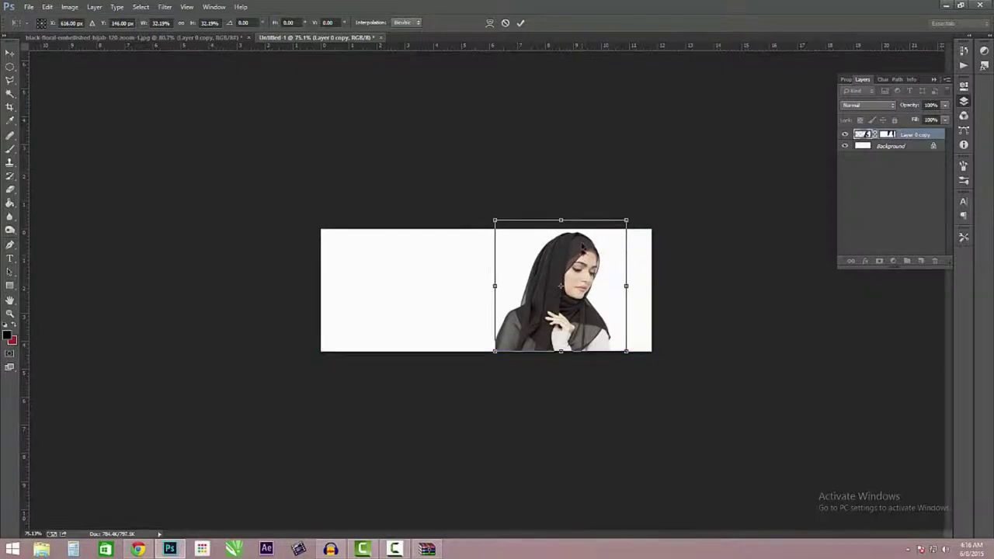
{"action": "key", "text": "Return"}
{"action": "key", "text": "ctrl+minus"}
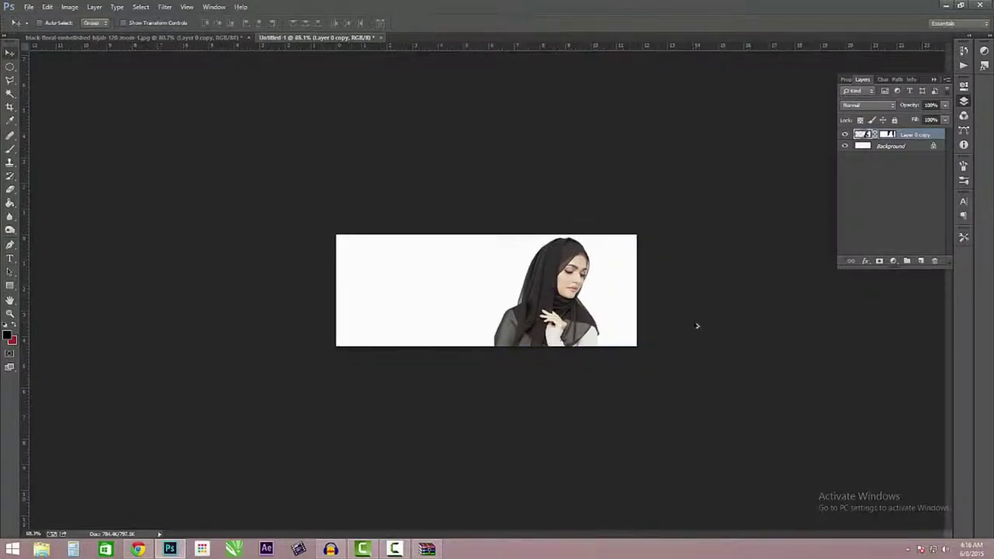
{"action": "key", "text": "ctrl+plus"}
- Enlarge the hijab model photo to about 104% and push it flush against the cover's right edge
{"action": "scroll", "coordinate": [680, 195], "scroll_direction": "up", "scroll_amount": 3}
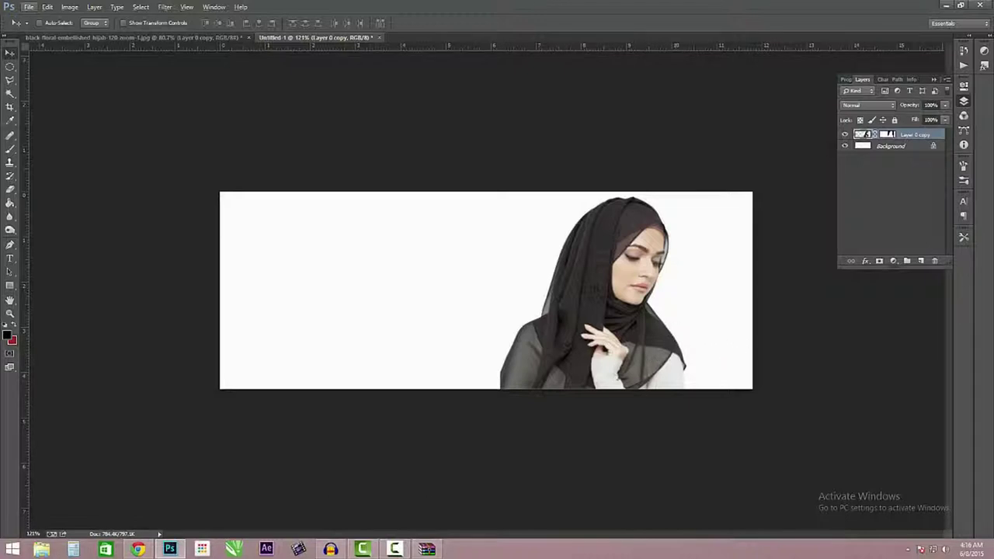
{"action": "left_click_drag", "start_coordinate": [628, 301], "coordinate": [646, 318]}
{"action": "key", "text": "ctrl+t"}
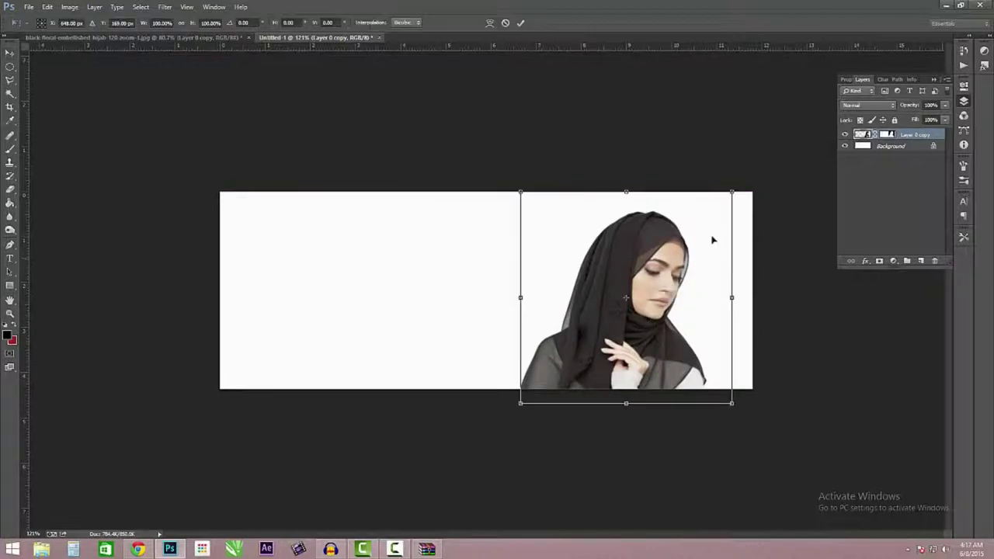
{"action": "mouse_move", "coordinate": [734, 190]}
{"action": "left_mouse_down"}
{"action": "mouse_move", "coordinate": [753, 180]}
{"action": "mouse_move", "coordinate": [741, 185]}
{"action": "left_mouse_up"}
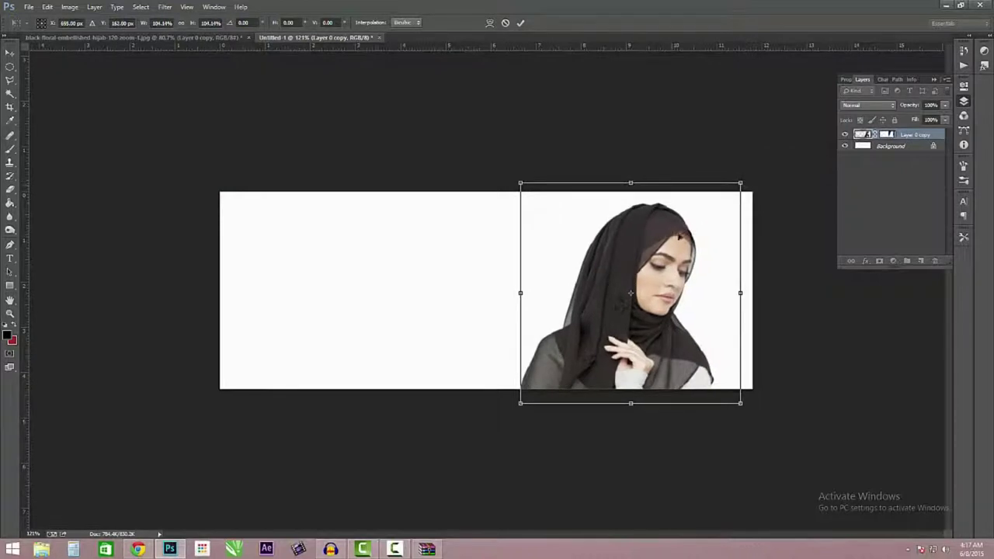
{"action": "left_click_drag", "start_coordinate": [674, 236], "coordinate": [681, 234]}
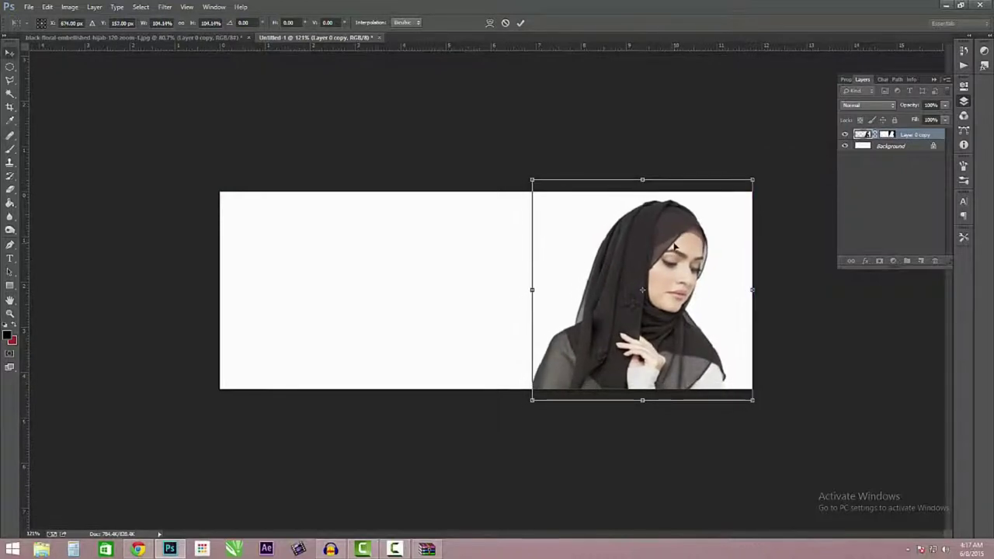
{"action": "key", "text": "Return"}
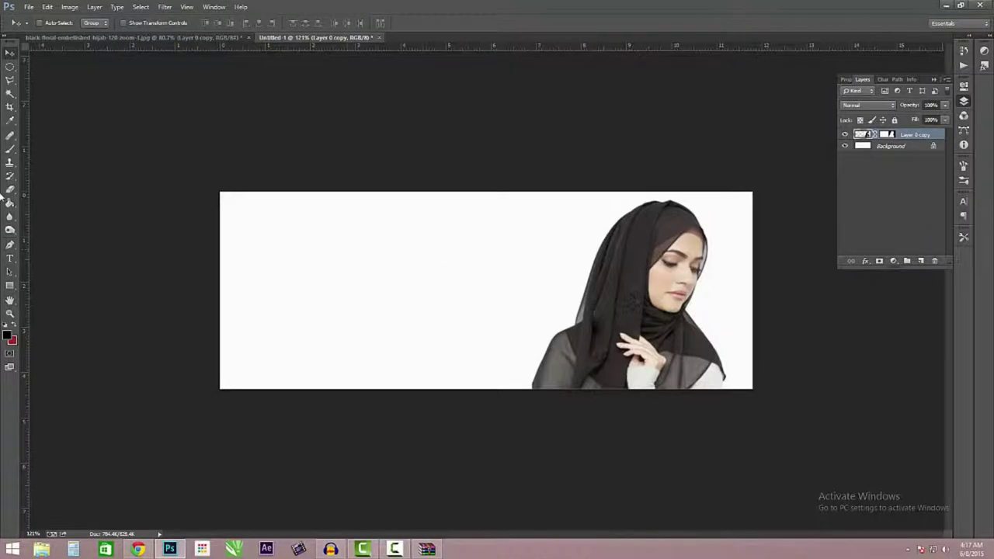
- Add a script-font 'Safira Hijab' text layer on the left side of the cover
{"action": "left_click", "coordinate": [10, 257]}
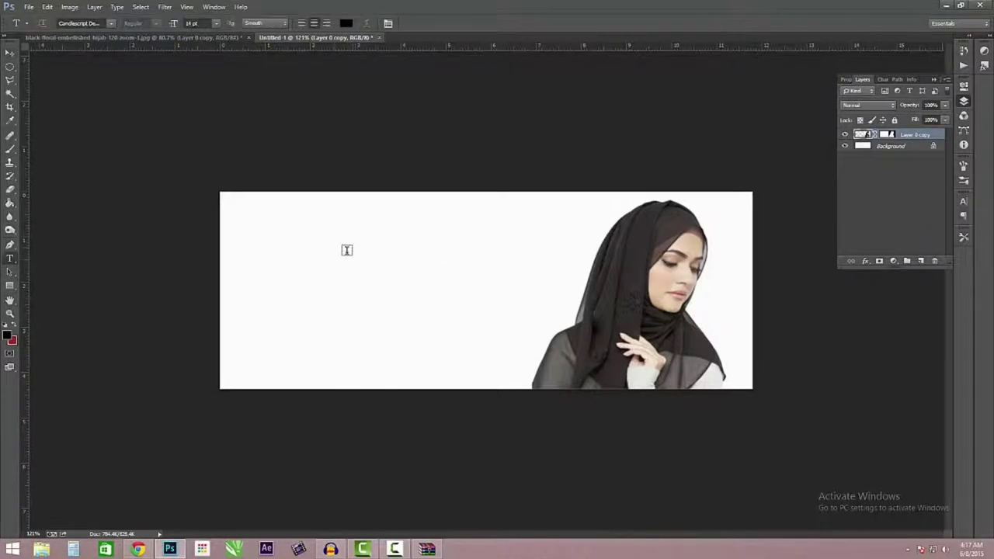
{"action": "left_click", "coordinate": [320, 251]}
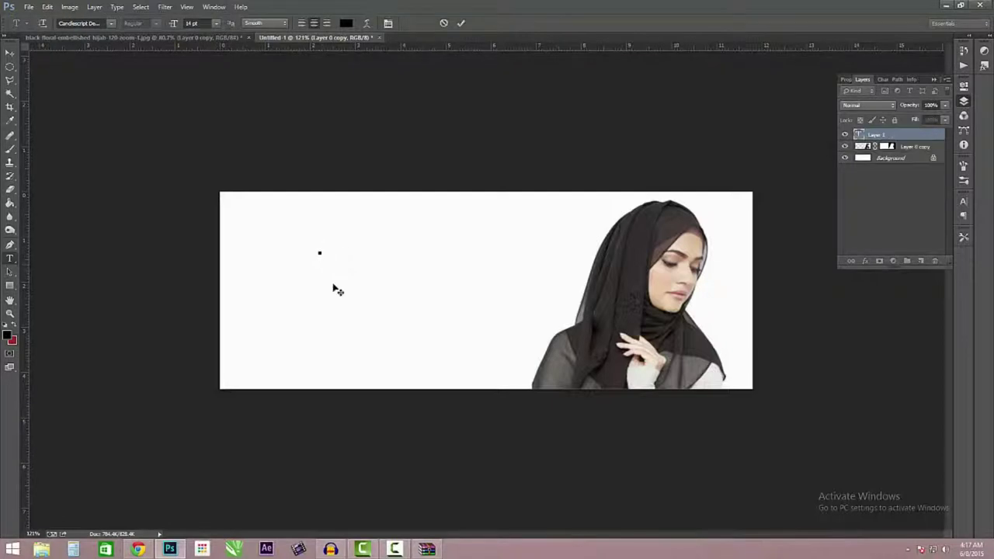
{"action": "type", "text": "Hijab Hijab"}
{"action": "key", "text": "ctrl+a"}
{"action": "key", "text": "ctrl+q"}
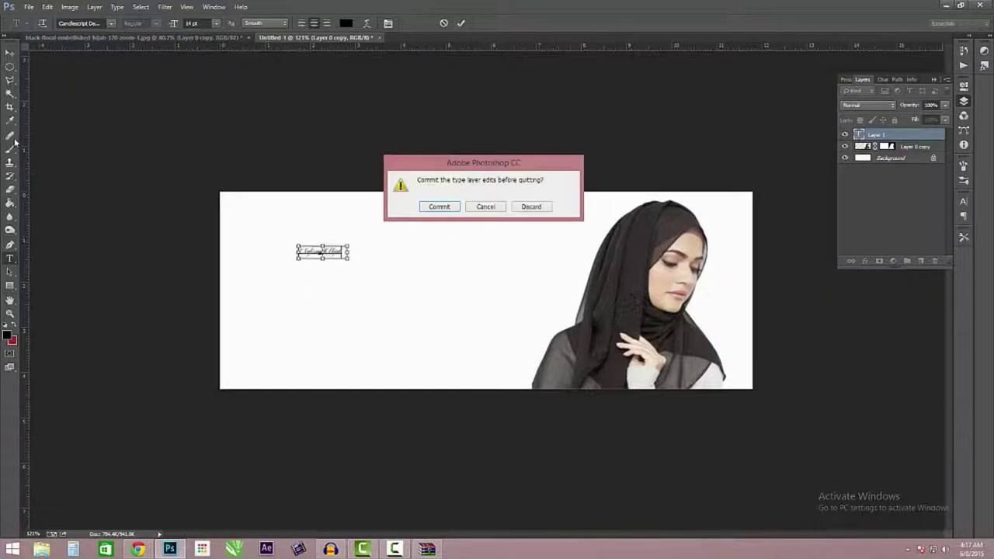
{"action": "left_click", "coordinate": [536, 210]}
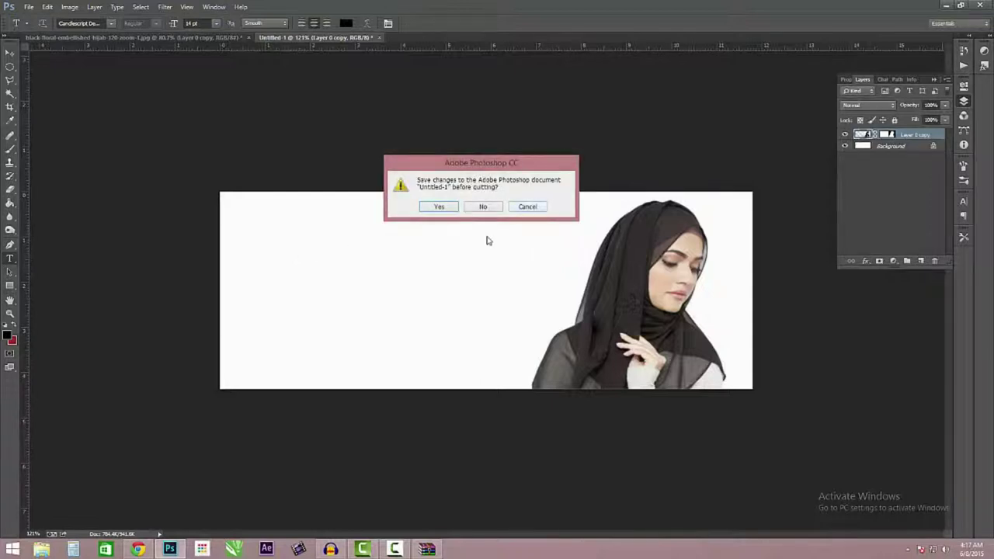
{"action": "left_click", "coordinate": [529, 208]}
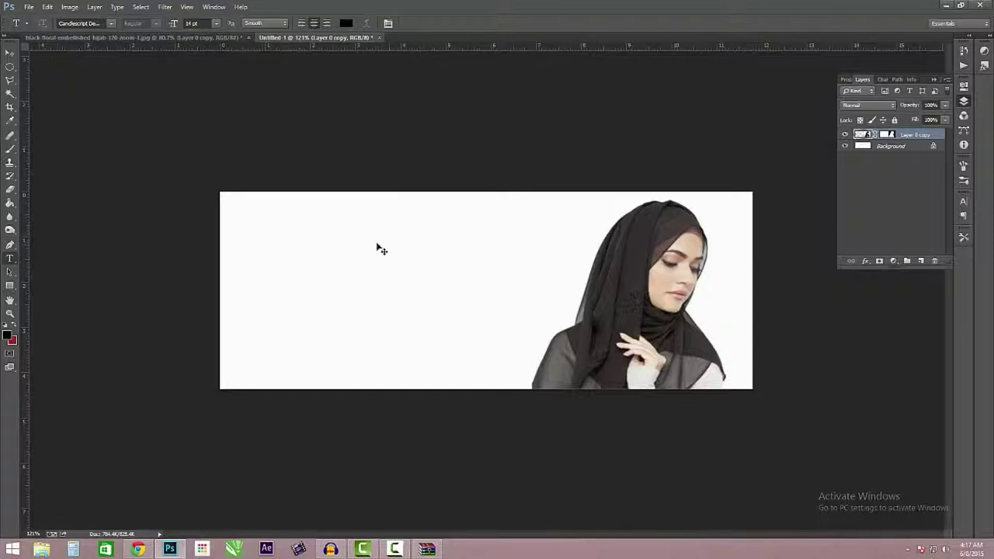
{"action": "left_click", "coordinate": [321, 270]}
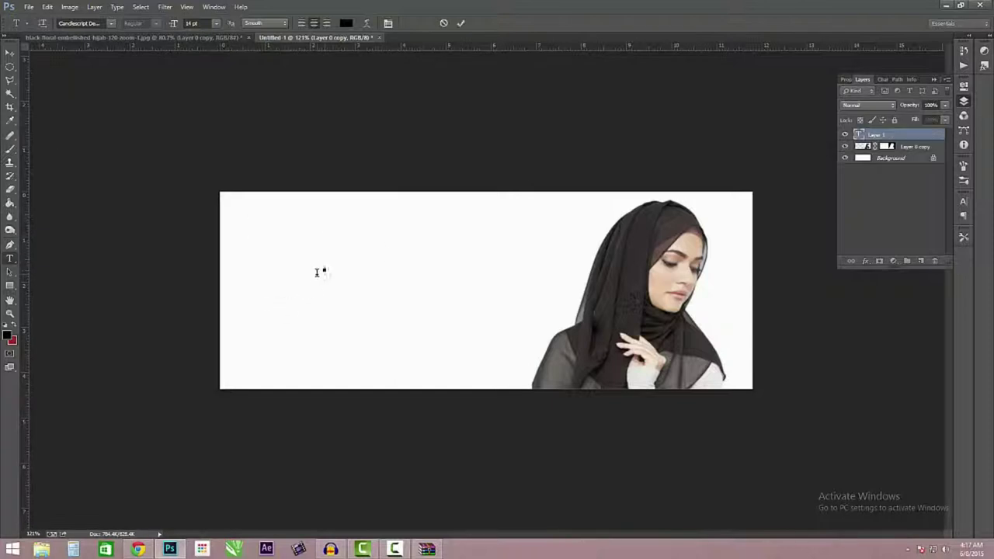
{"action": "type", "text": "Hijab Style"}
{"action": "left_click", "coordinate": [10, 52]}
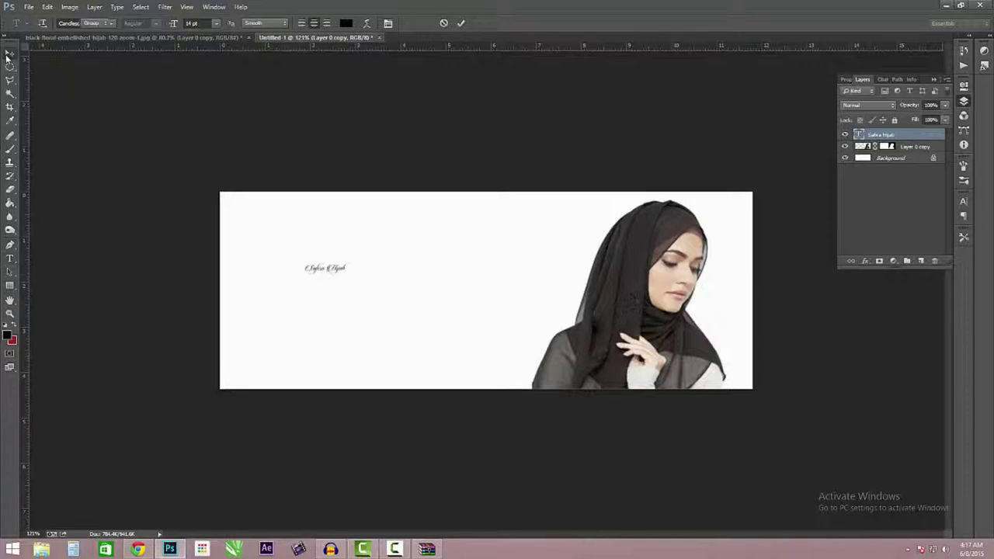
- Scale the Safira Hijab title up several times into the upper left, then start a further 106% enlargement
{"action": "key", "text": "ctrl+t"}
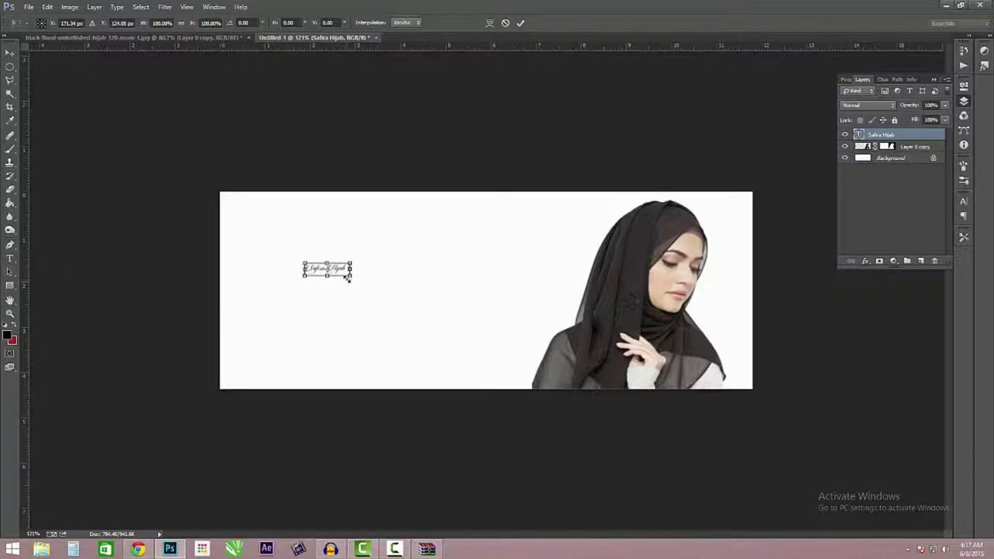
{"action": "left_click_drag", "start_coordinate": [348, 278], "coordinate": [428, 334]}
{"action": "left_click_drag", "start_coordinate": [439, 279], "coordinate": [494, 349]}
{"action": "mouse_move", "coordinate": [441, 260]}
{"action": "left_mouse_down"}
{"action": "mouse_move", "coordinate": [433, 234]}
{"action": "mouse_move", "coordinate": [437, 250]}
{"action": "left_mouse_up"}
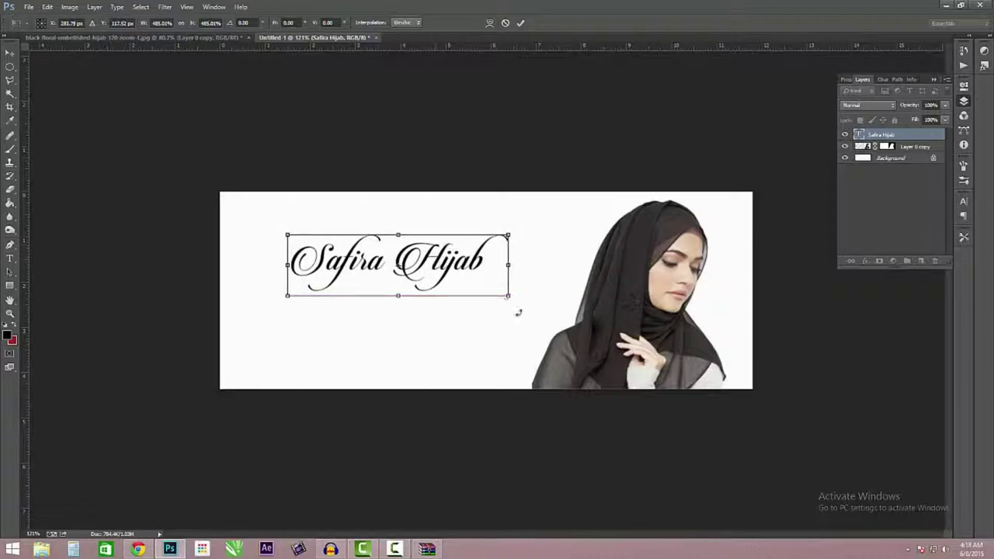
{"action": "mouse_move", "coordinate": [515, 308]}
{"action": "left_mouse_down"}
{"action": "mouse_move", "coordinate": [517, 319]}
{"action": "mouse_move", "coordinate": [528, 314]}
{"action": "left_mouse_up"}
{"action": "left_click_drag", "start_coordinate": [286, 230], "coordinate": [273, 214]}
{"action": "mouse_move", "coordinate": [464, 245]}
{"action": "left_mouse_down"}
{"action": "mouse_move", "coordinate": [476, 232]}
{"action": "mouse_move", "coordinate": [469, 243]}
{"action": "left_mouse_up"}
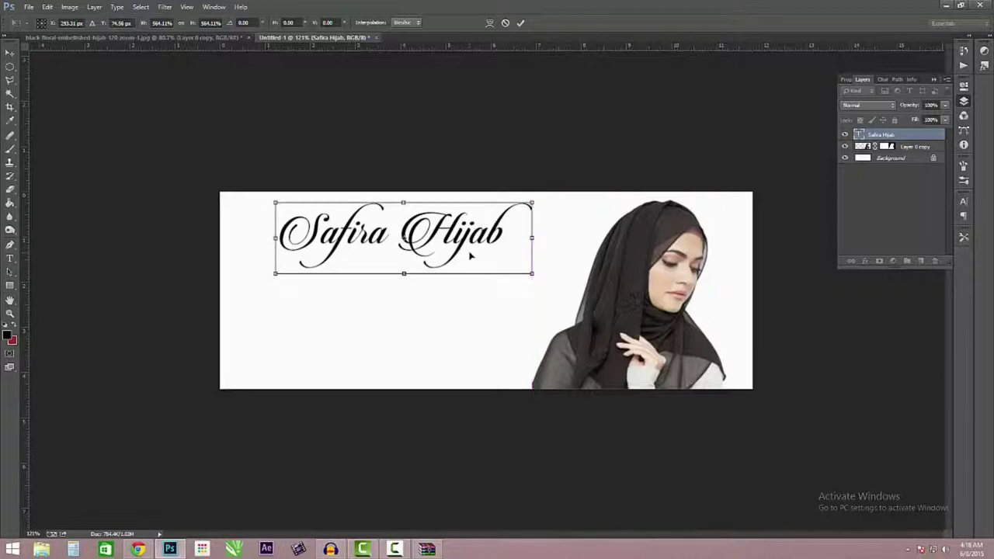
{"action": "key", "text": "Return"}
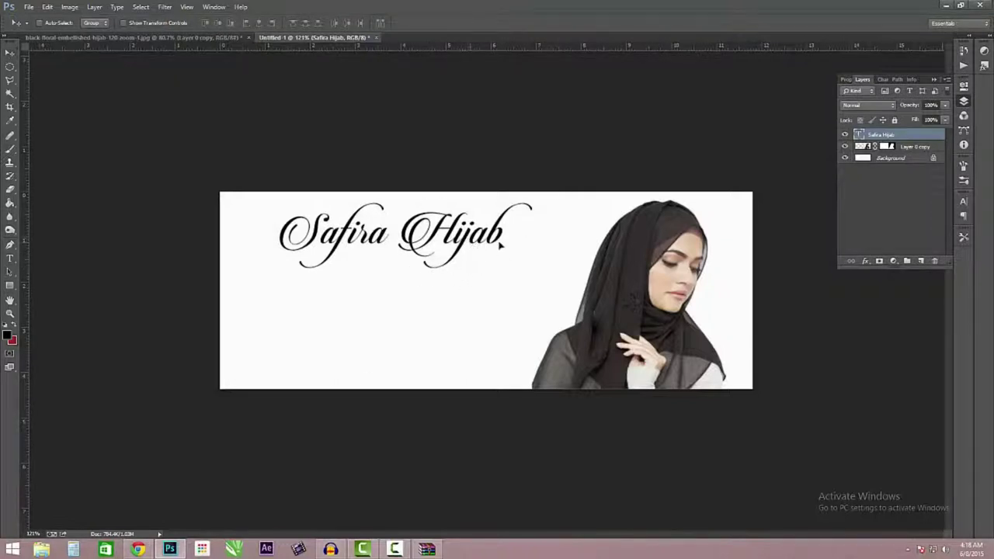
{"action": "key", "text": "ctrl+t"}
{"action": "left_click_drag", "start_coordinate": [535, 276], "coordinate": [549, 279]}
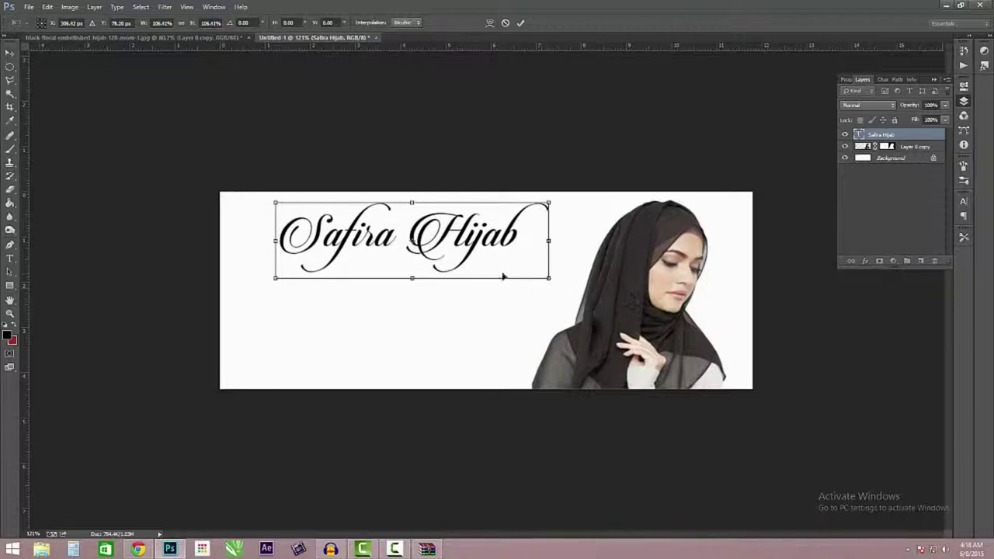
- Commit the extra title enlargement and shift the title slightly left and down
{"action": "key", "text": "Return"}
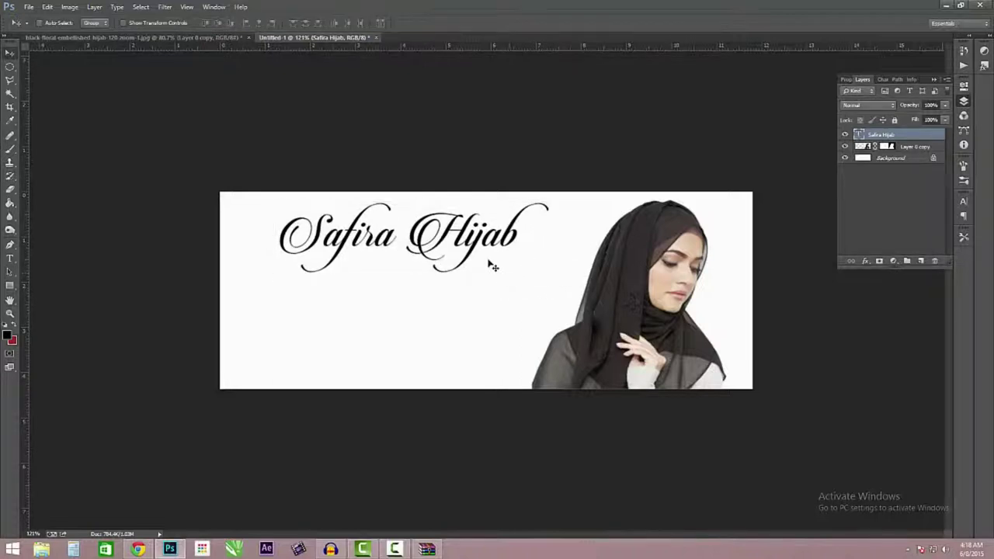
{"action": "left_click_drag", "start_coordinate": [512, 218], "coordinate": [482, 244]}
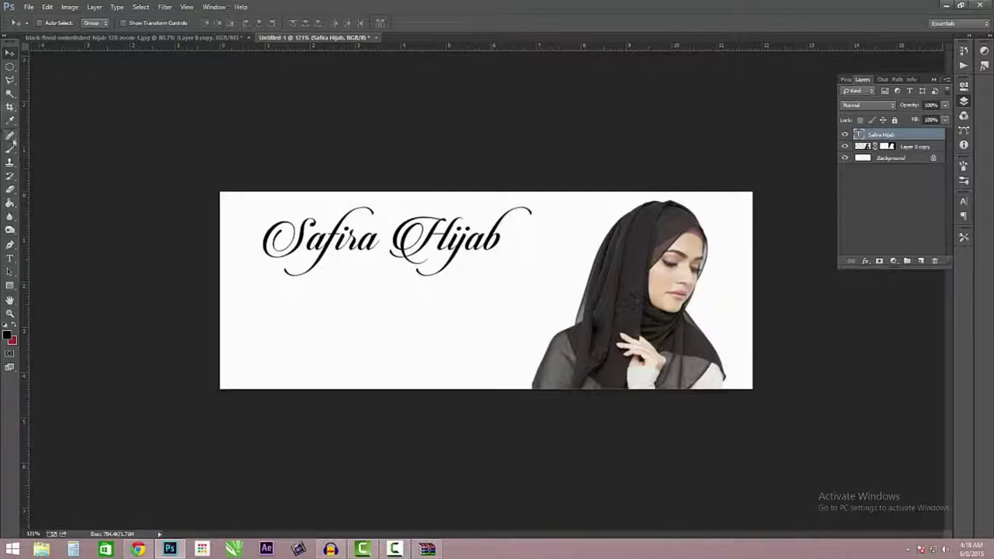
- Draw a wide rectangular marquee selection under the title and add a new empty Layer 1
{"action": "left_click", "coordinate": [9, 66]}
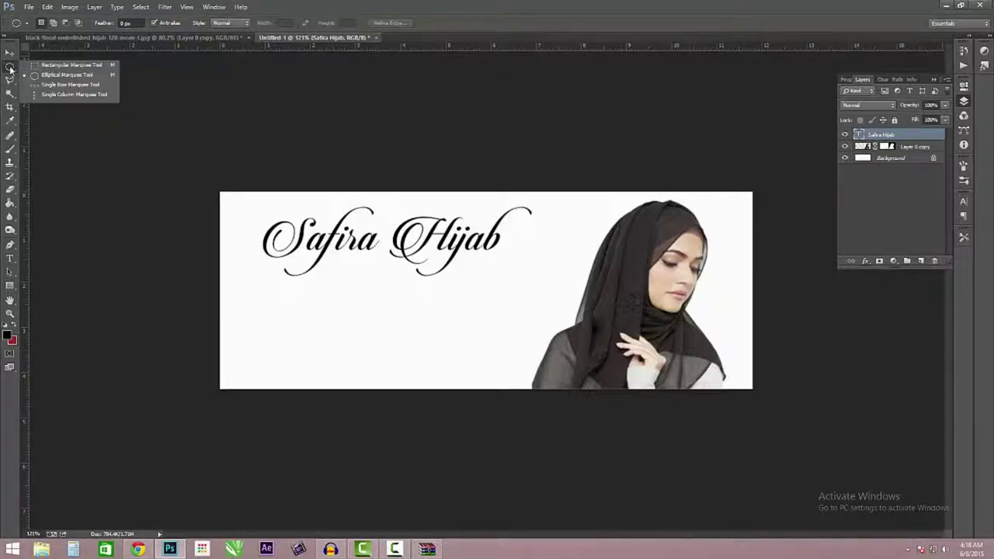
{"action": "left_click", "coordinate": [57, 67]}
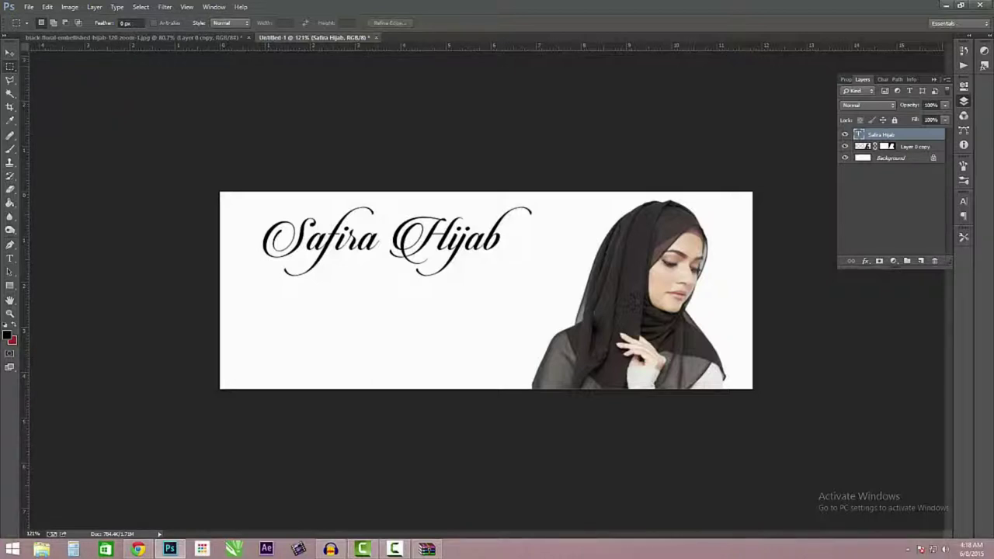
{"action": "left_click_drag", "start_coordinate": [370, 289], "coordinate": [397, 308]}
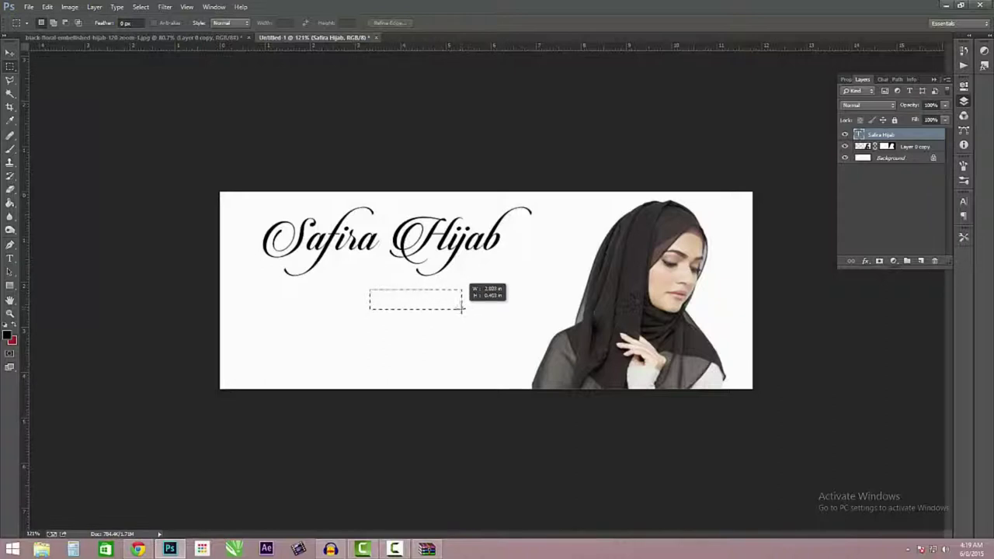
{"action": "left_click_drag", "start_coordinate": [477, 305], "coordinate": [492, 311]}
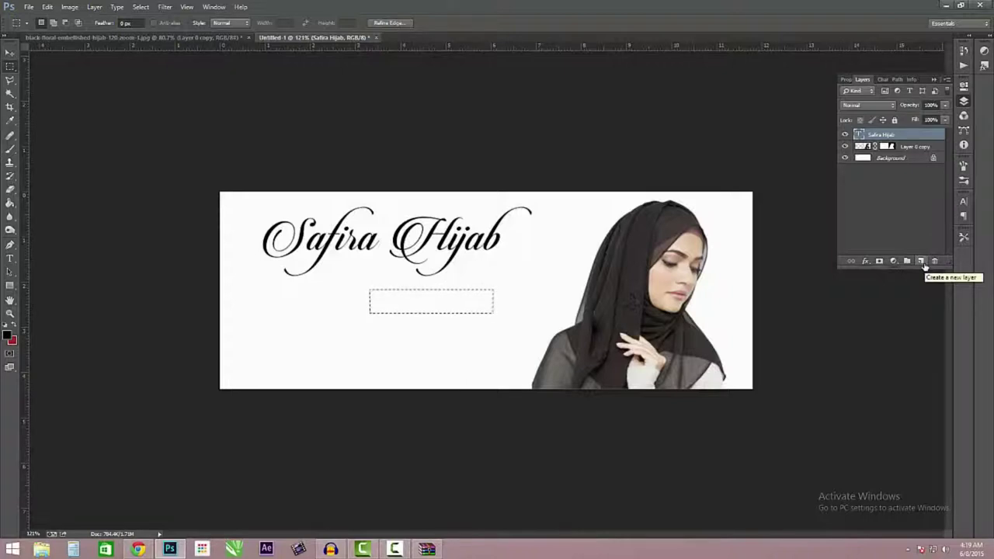
{"action": "left_click", "coordinate": [921, 261]}
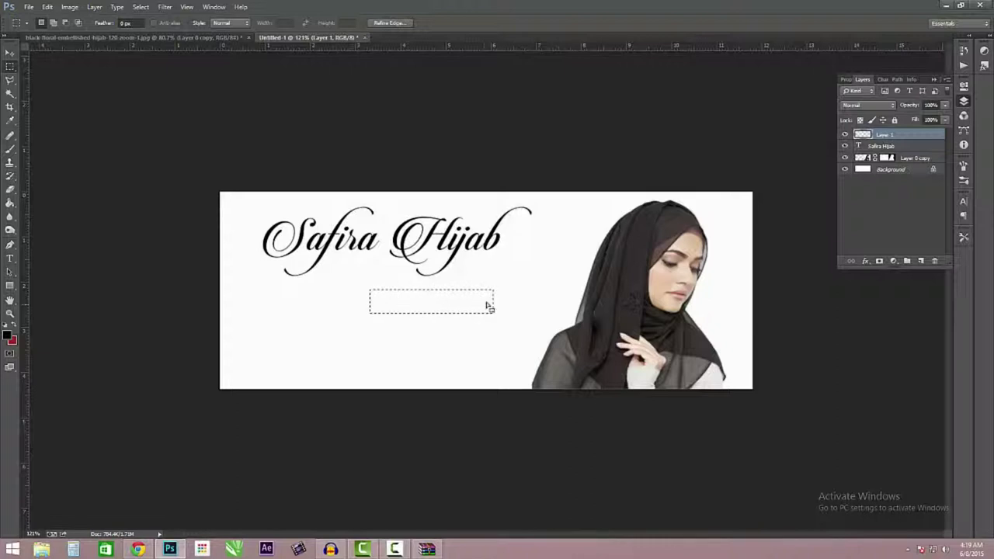
- Fill the selection below the title with light grey #d4d4d4 on Layer 1
{"action": "right_click", "coordinate": [409, 309]}
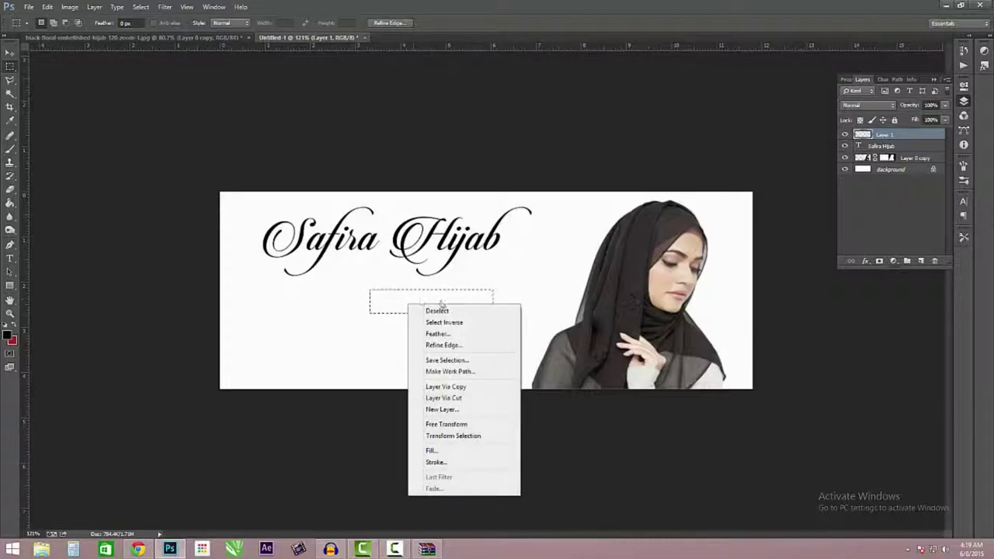
{"action": "left_click", "coordinate": [433, 451]}
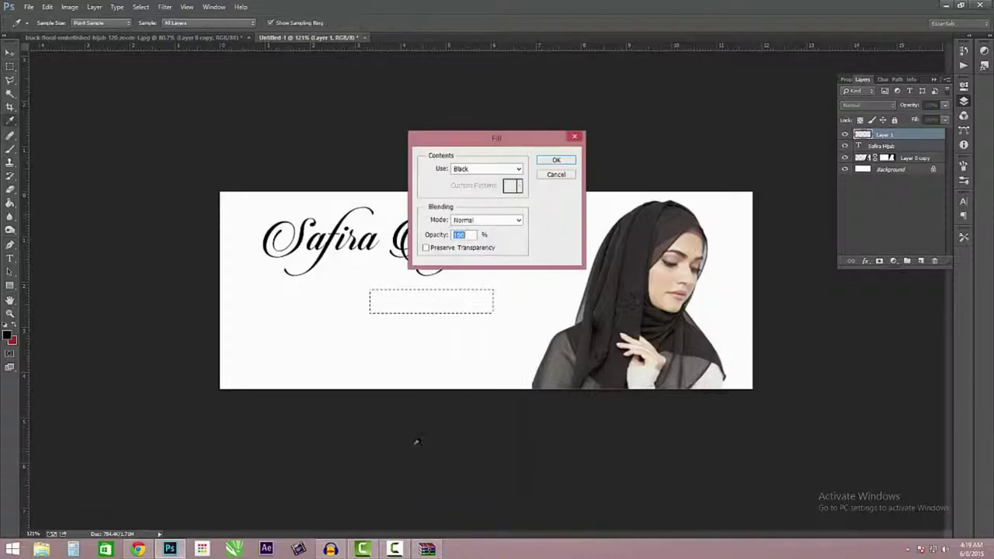
{"action": "left_click", "coordinate": [488, 170]}
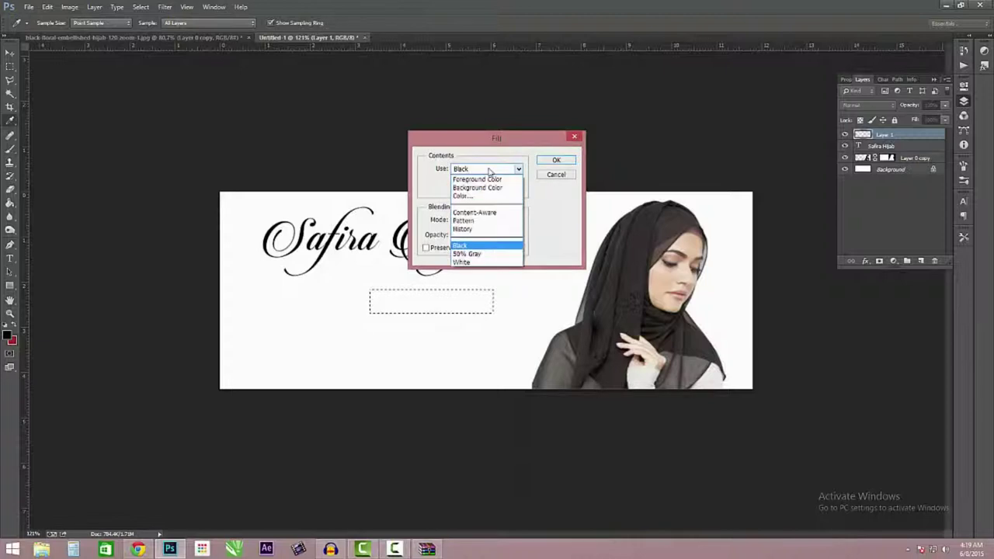
{"action": "left_click", "coordinate": [460, 196]}
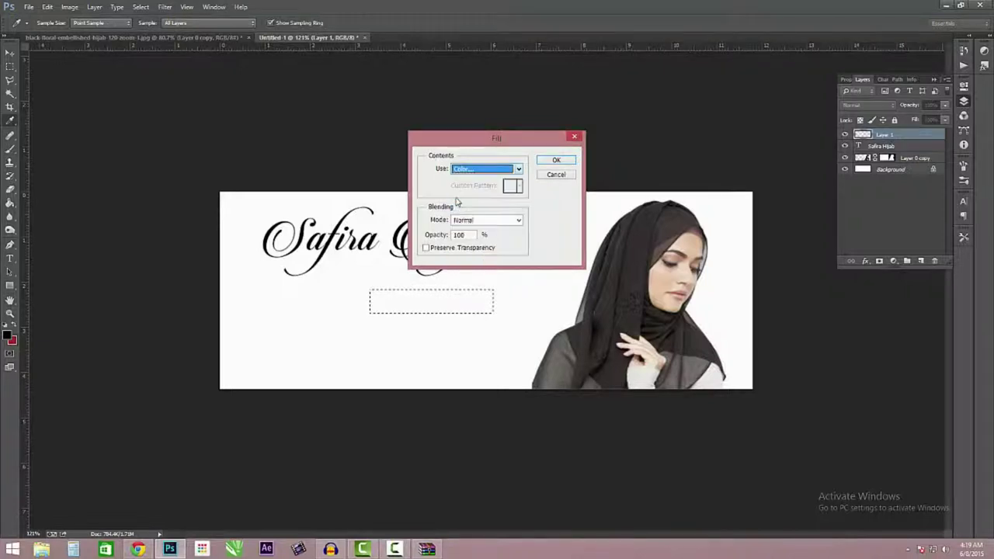
{"action": "mouse_move", "coordinate": [681, 194]}
{"action": "left_mouse_down"}
{"action": "mouse_move", "coordinate": [566, 210]}
{"action": "mouse_move", "coordinate": [565, 181]}
{"action": "left_mouse_up"}
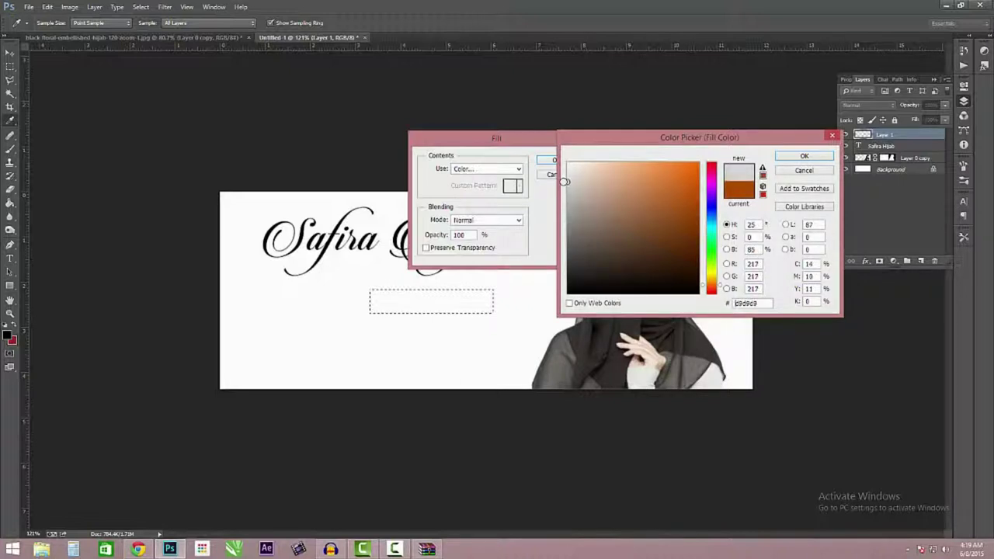
{"action": "left_click", "coordinate": [804, 156]}
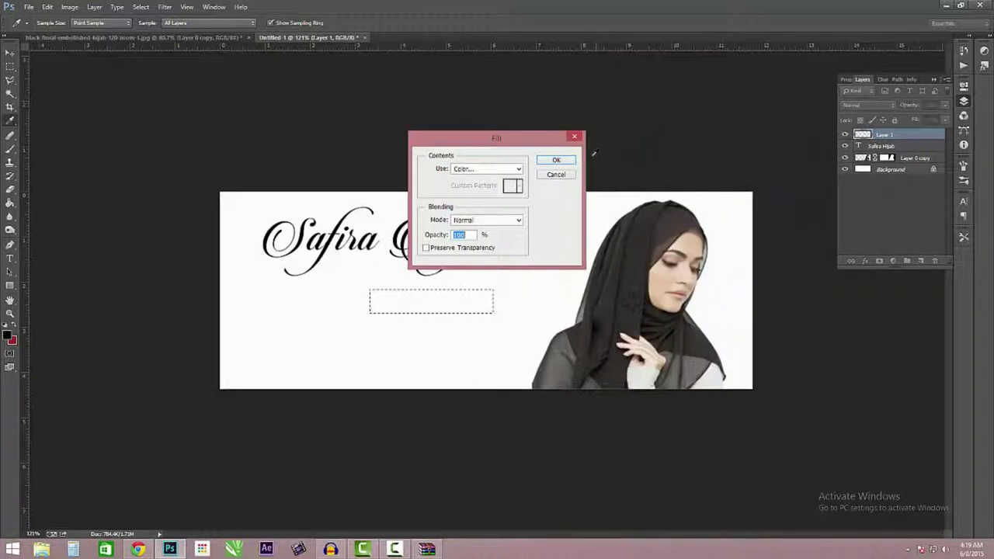
{"action": "left_click", "coordinate": [554, 161]}
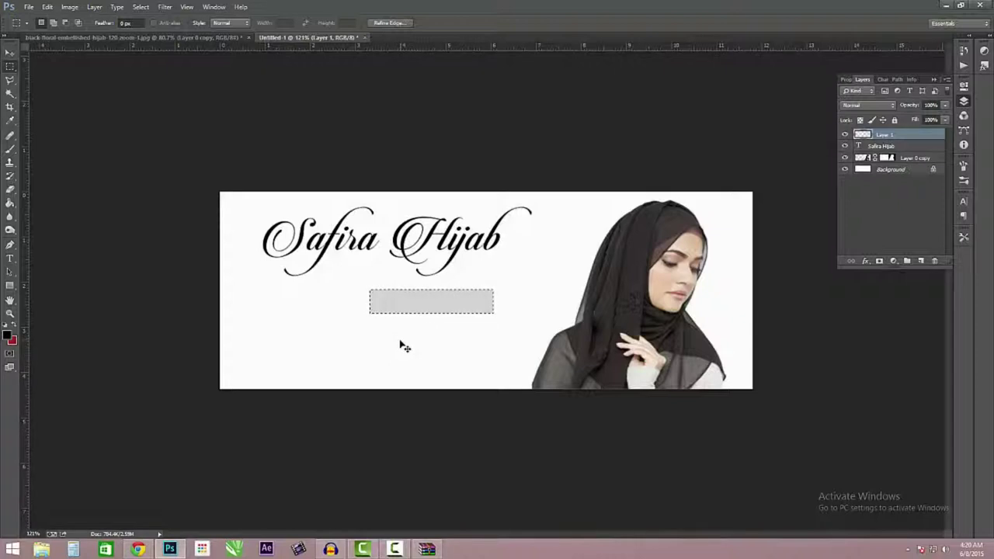
- Deselect, place the grey bar's layer beneath the model layer, and shift the bar right behind her hijab
{"action": "key", "text": "ctrl+d"}
{"action": "left_click", "coordinate": [9, 52]}
{"action": "left_click_drag", "start_coordinate": [462, 312], "coordinate": [552, 274]}
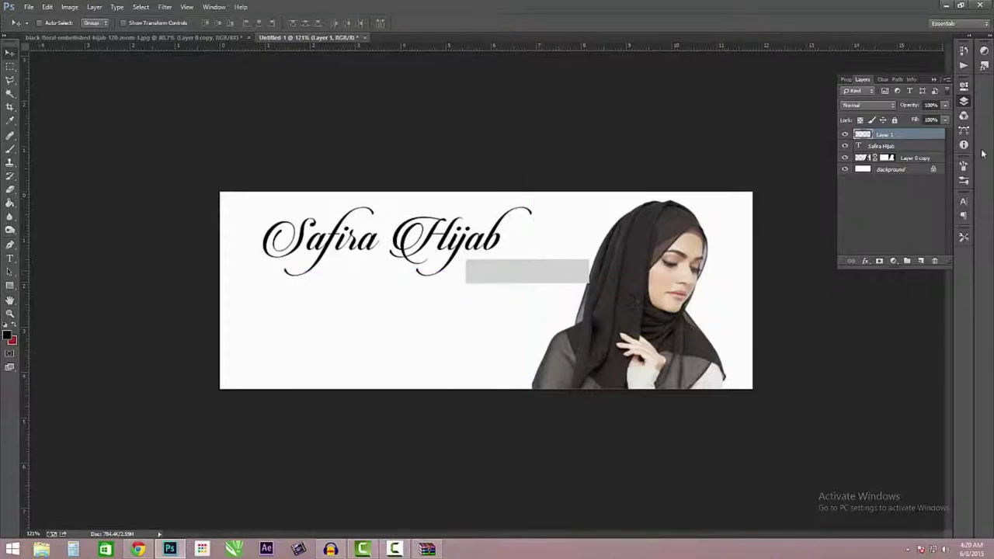
{"action": "mouse_move", "coordinate": [904, 138]}
{"action": "left_mouse_down"}
{"action": "mouse_move", "coordinate": [911, 159]}
{"action": "mouse_move", "coordinate": [912, 143]}
{"action": "left_mouse_up"}
{"action": "mouse_move", "coordinate": [570, 277]}
{"action": "left_mouse_down"}
{"action": "mouse_move", "coordinate": [589, 277]}
{"action": "mouse_move", "coordinate": [572, 274]}
{"action": "left_mouse_up"}
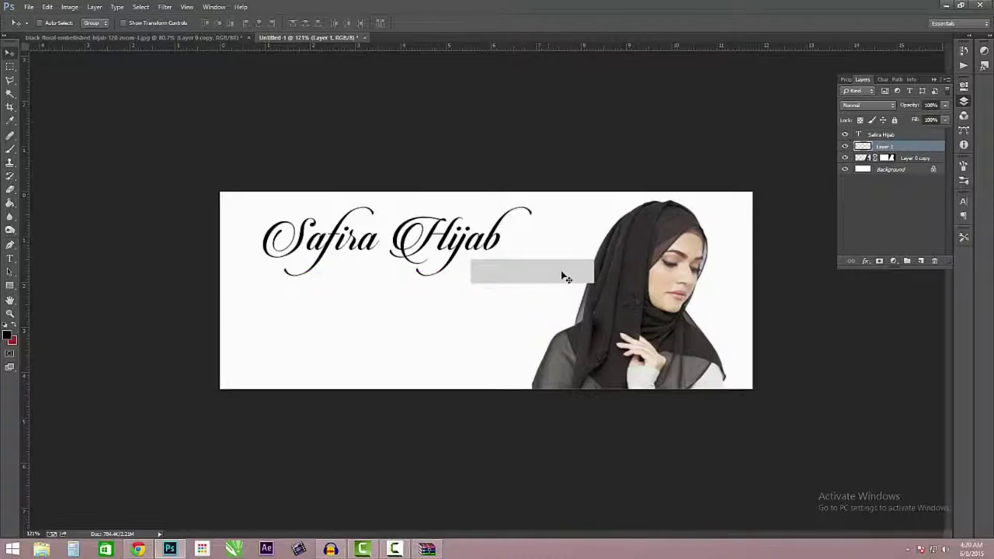
{"action": "left_click_drag", "start_coordinate": [929, 147], "coordinate": [923, 159]}
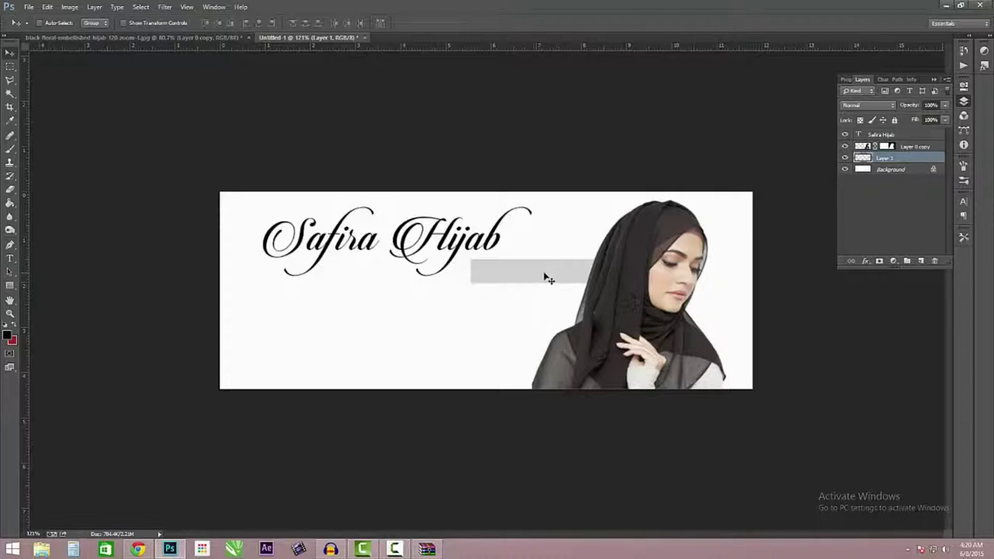
{"action": "mouse_move", "coordinate": [539, 278]}
{"action": "left_mouse_down"}
{"action": "mouse_move", "coordinate": [549, 275]}
{"action": "mouse_move", "coordinate": [532, 278]}
{"action": "mouse_move", "coordinate": [544, 282]}
{"action": "left_mouse_up"}
{"action": "left_click", "coordinate": [10, 260]}
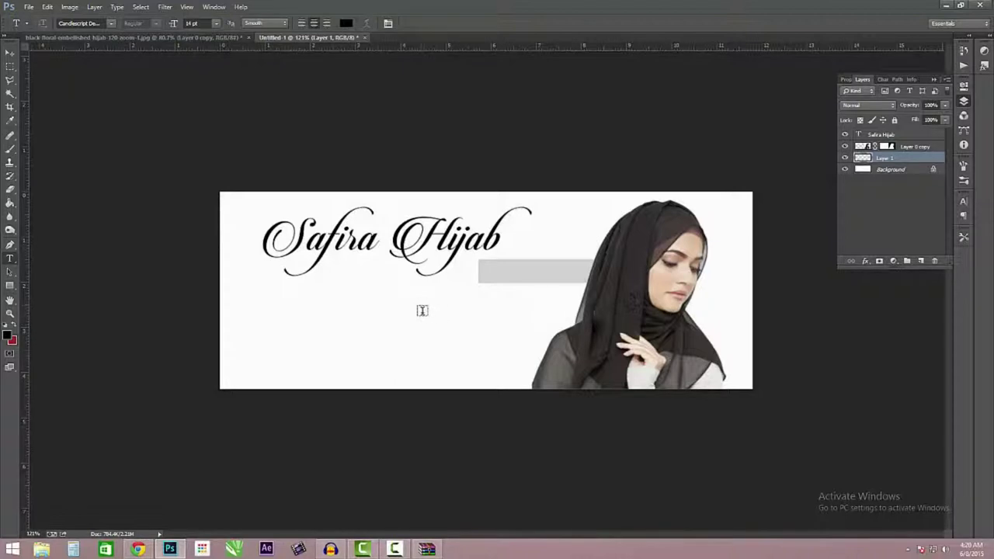
- Type the contact phone number as a new text line below the title and select it
{"action": "left_click", "coordinate": [420, 303]}
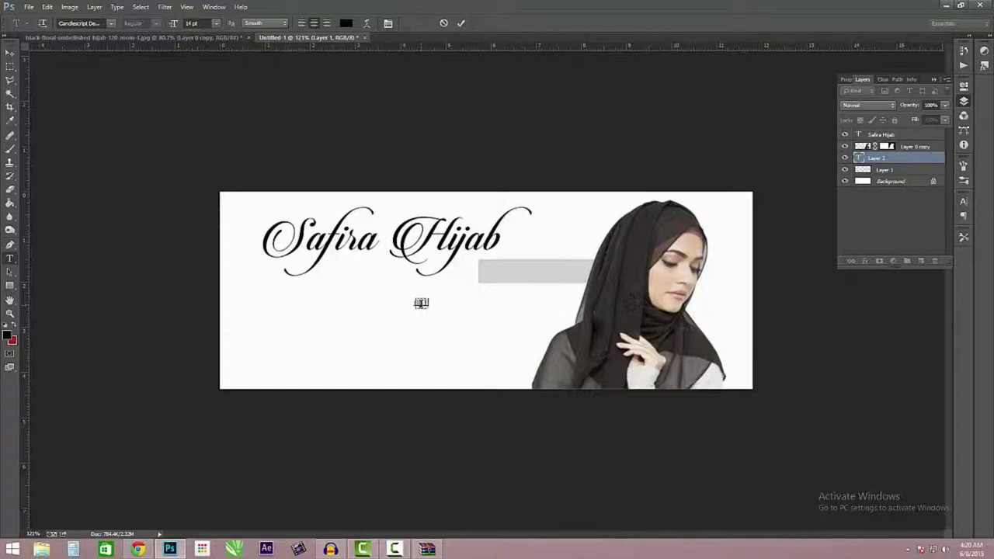
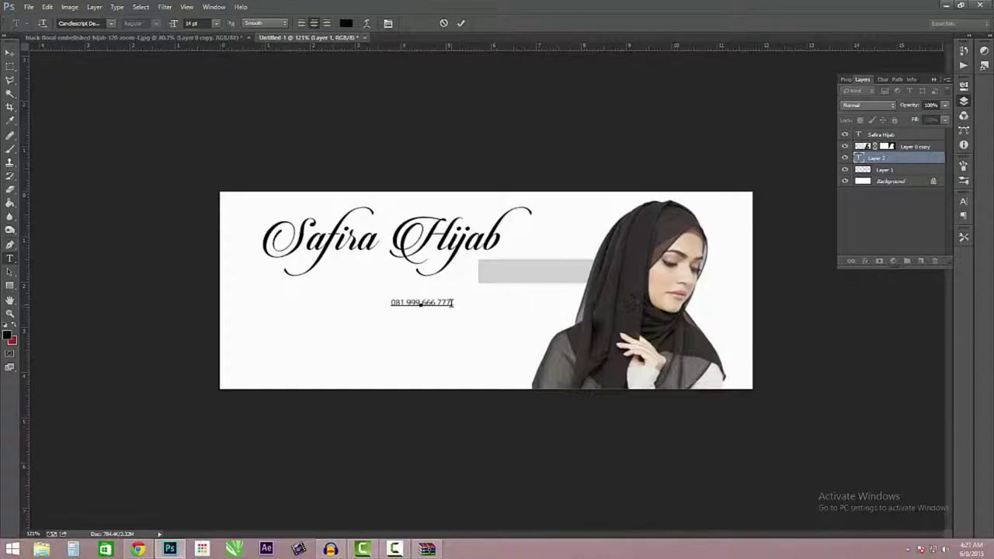
{"action": "left_click_drag", "start_coordinate": [449, 301], "coordinate": [333, 304]}
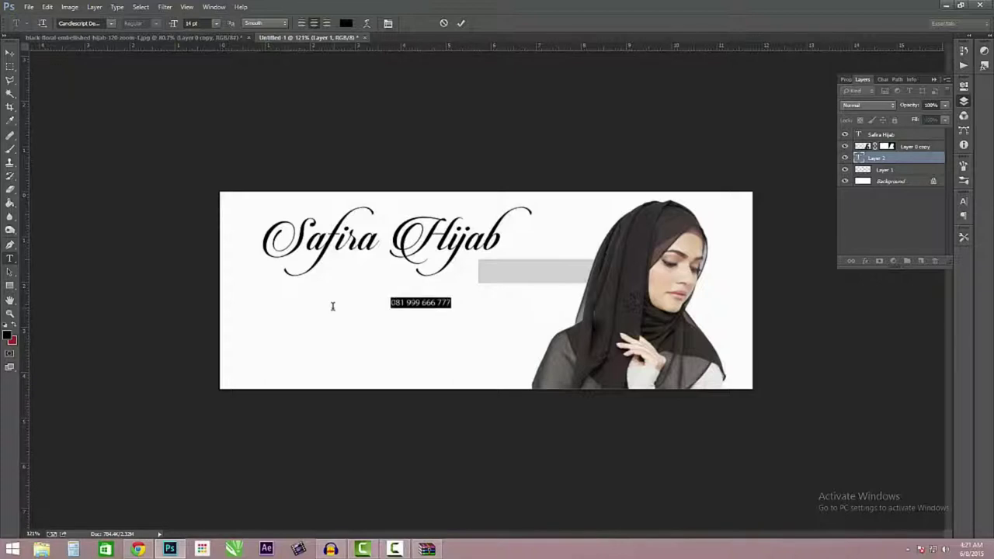
{"action": "left_click", "coordinate": [423, 302]}
{"action": "triple_click", "coordinate": [422, 302]}
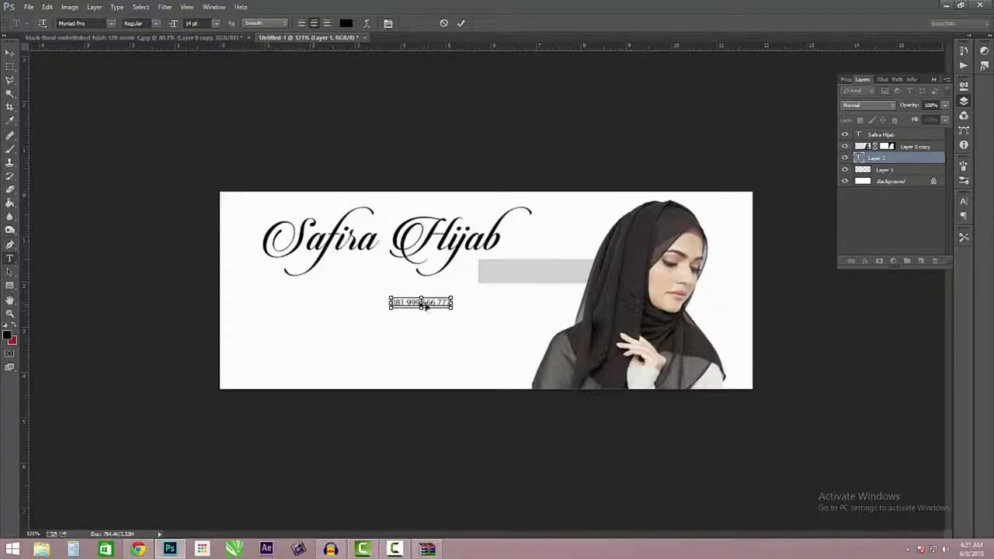
- Set the phone-number text colour to white (ffffff) and commit the text
{"action": "left_click", "coordinate": [9, 337]}
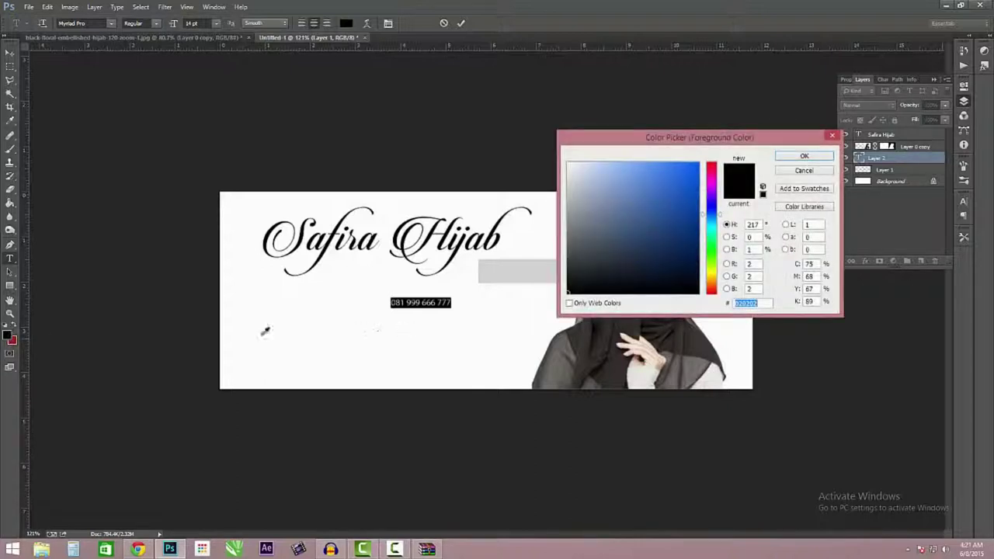
{"action": "type", "text": "ffffff"}
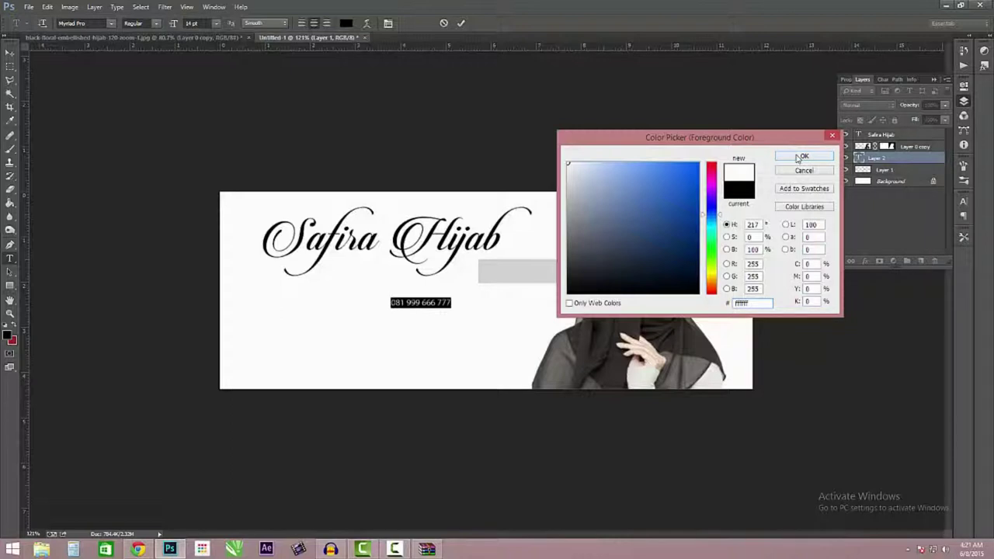
{"action": "left_click", "coordinate": [803, 157]}
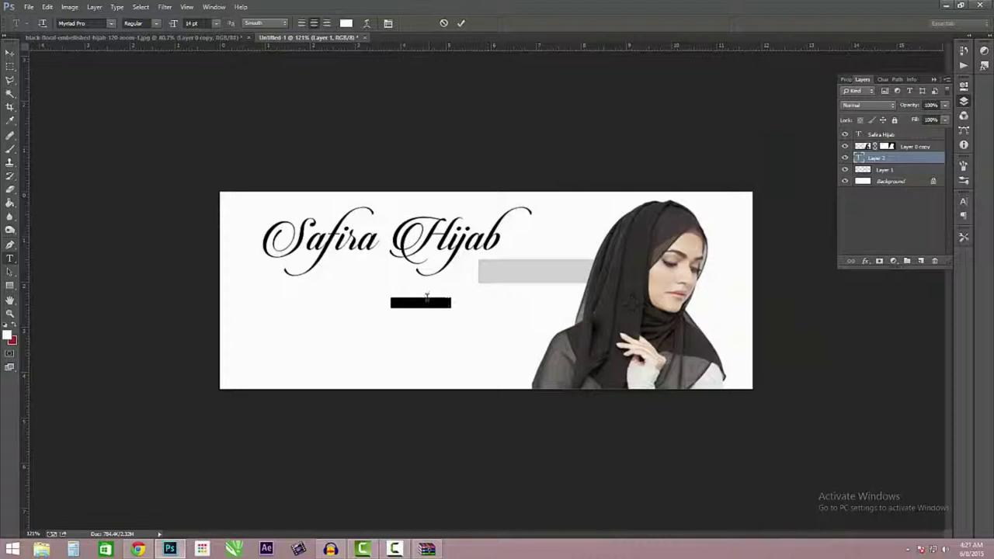
{"action": "left_click", "coordinate": [426, 302]}
{"action": "left_click", "coordinate": [9, 53]}
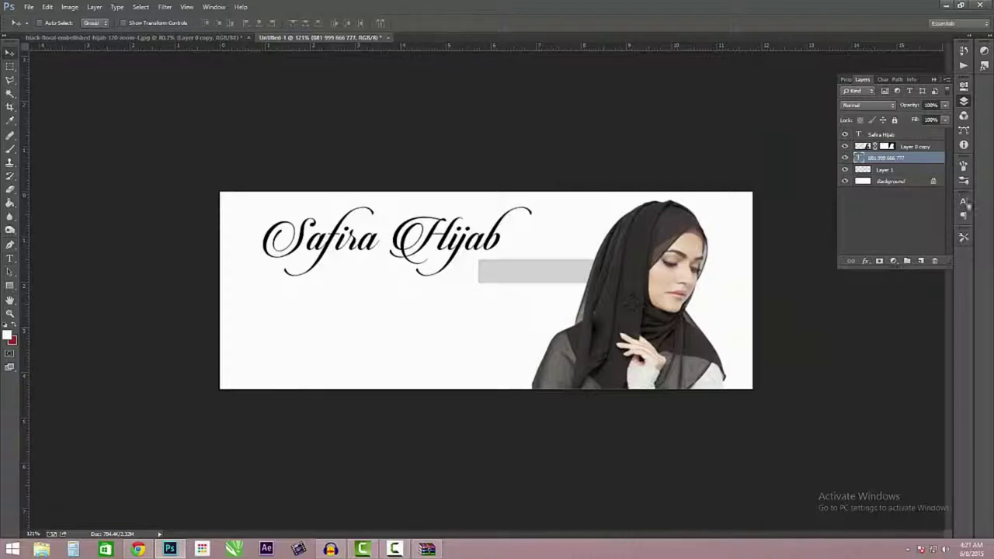
- Move the phone-number text onto the grey bar and enlarge it to fit the bar
{"action": "left_click_drag", "start_coordinate": [451, 298], "coordinate": [542, 270]}
{"action": "key", "text": "ctrl+t"}
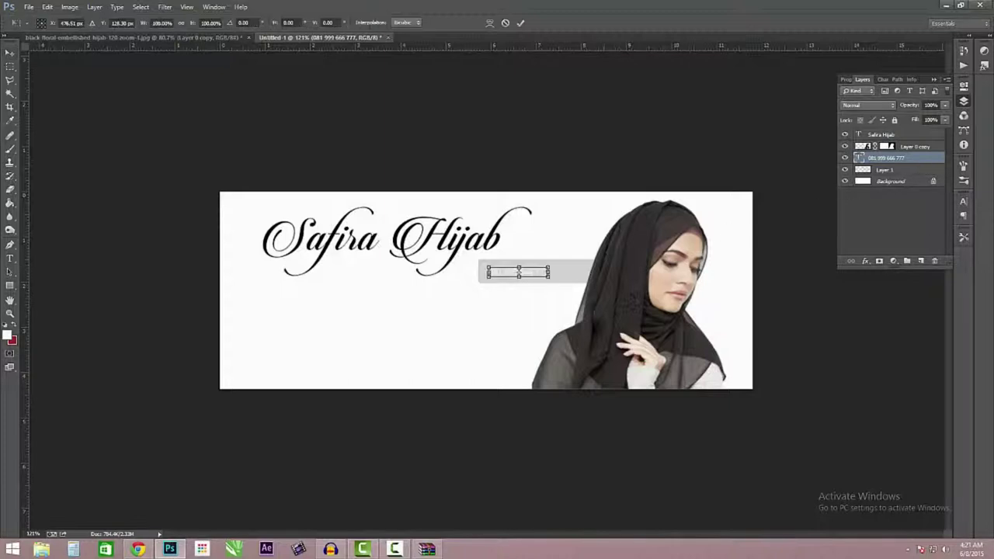
{"action": "left_click_drag", "start_coordinate": [548, 277], "coordinate": [587, 266]}
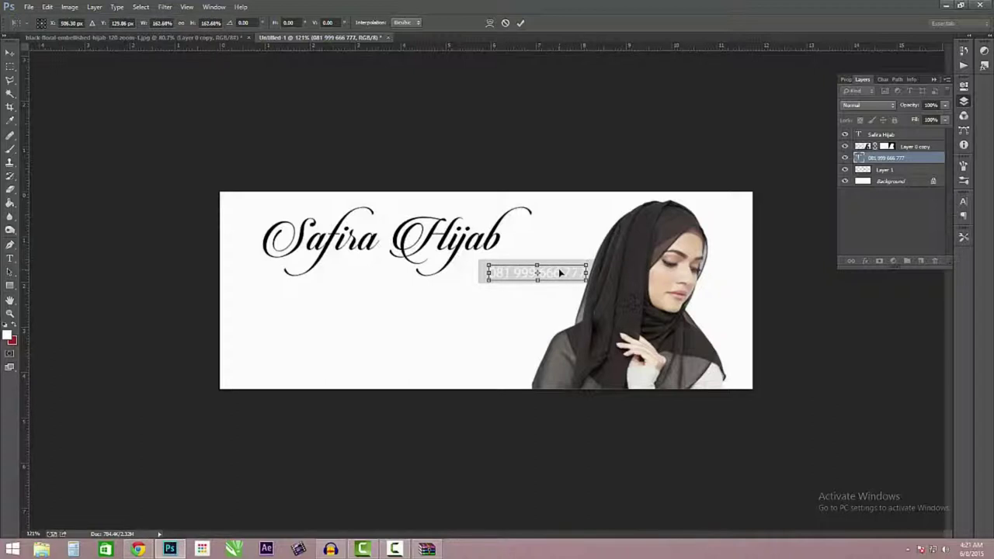
{"action": "left_click_drag", "start_coordinate": [488, 280], "coordinate": [505, 276]}
{"action": "key", "text": "Return"}
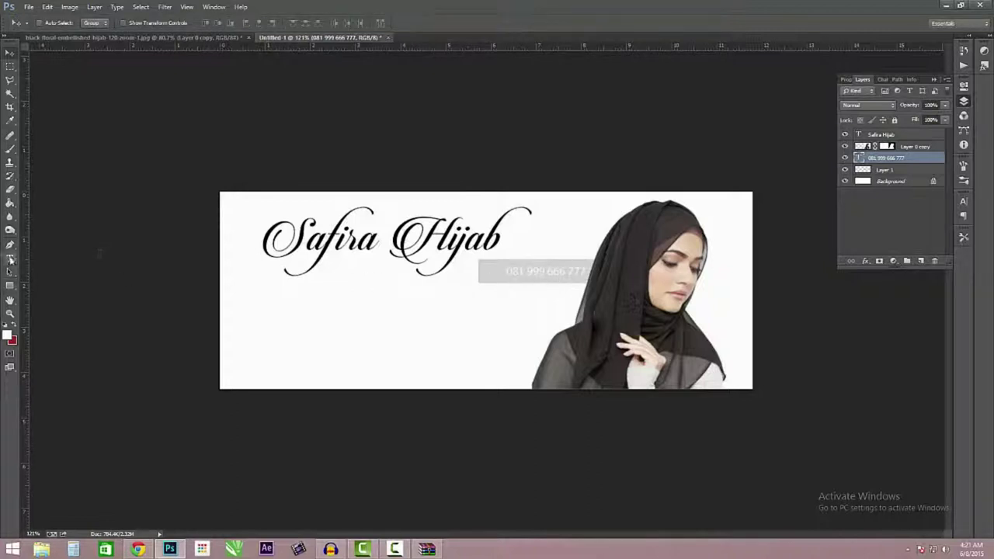
- Prefix the number with the label 'SMS / WA :' and reposition the line on the bar
{"action": "left_click", "coordinate": [10, 258]}
{"action": "left_click", "coordinate": [509, 270]}
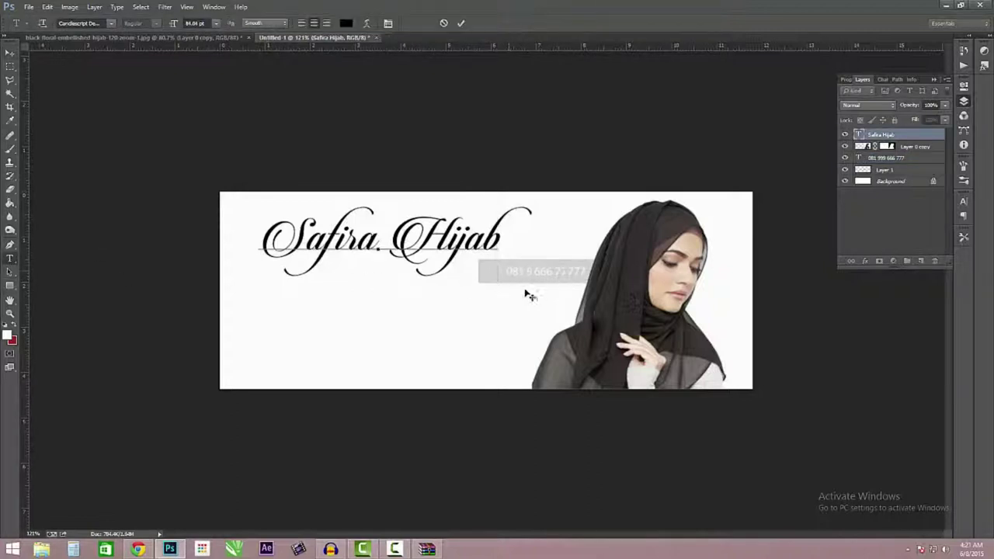
{"action": "left_click", "coordinate": [885, 158]}
{"action": "left_click", "coordinate": [573, 272]}
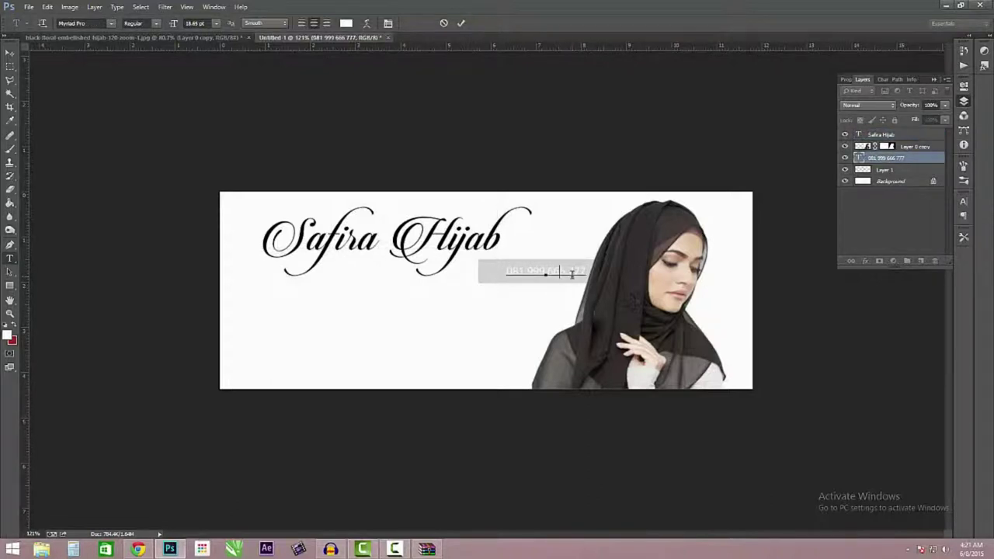
{"action": "type", "text": "SMS"}
{"action": "type", "text": ":"}
{"action": "key", "text": "BackSpace"}
{"action": "key", "text": "BackSpace"}
{"action": "type", "text": "/ WA:"}
{"action": "left_click", "coordinate": [10, 52]}
{"action": "left_click_drag", "start_coordinate": [568, 275], "coordinate": [546, 277]}
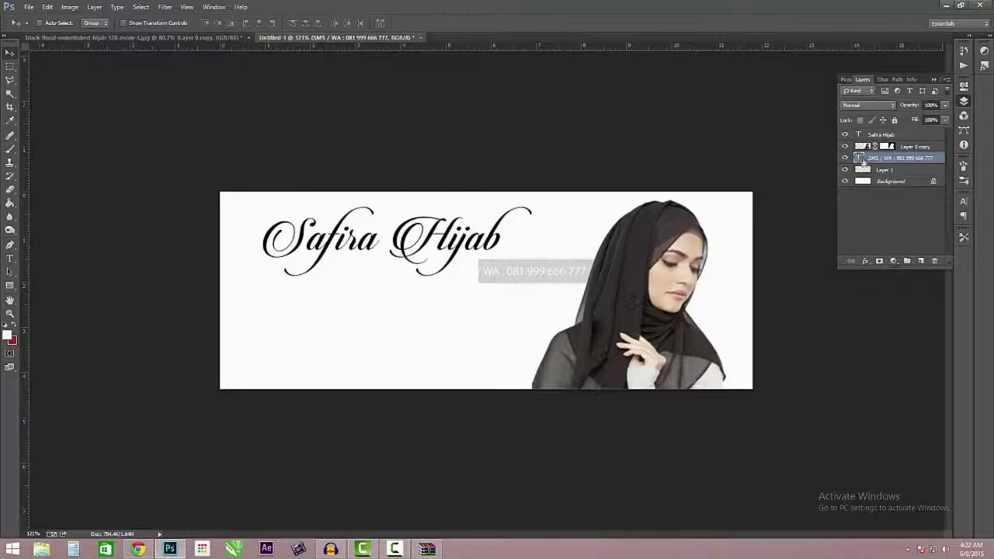
- Widen the grey bar leftward to about 119% so it backs the full SMS / WA line
{"action": "left_click", "coordinate": [910, 172]}
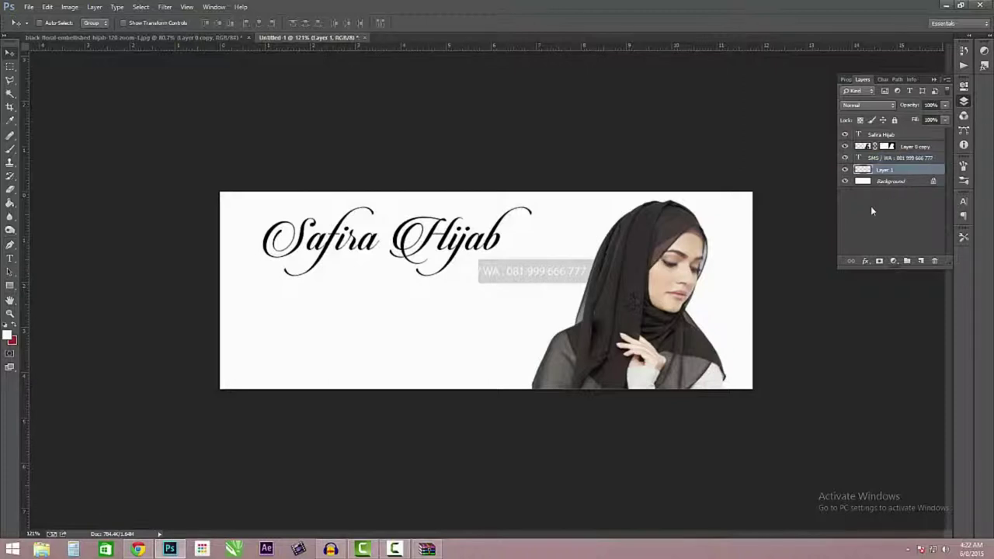
{"action": "key", "text": "ctrl+t"}
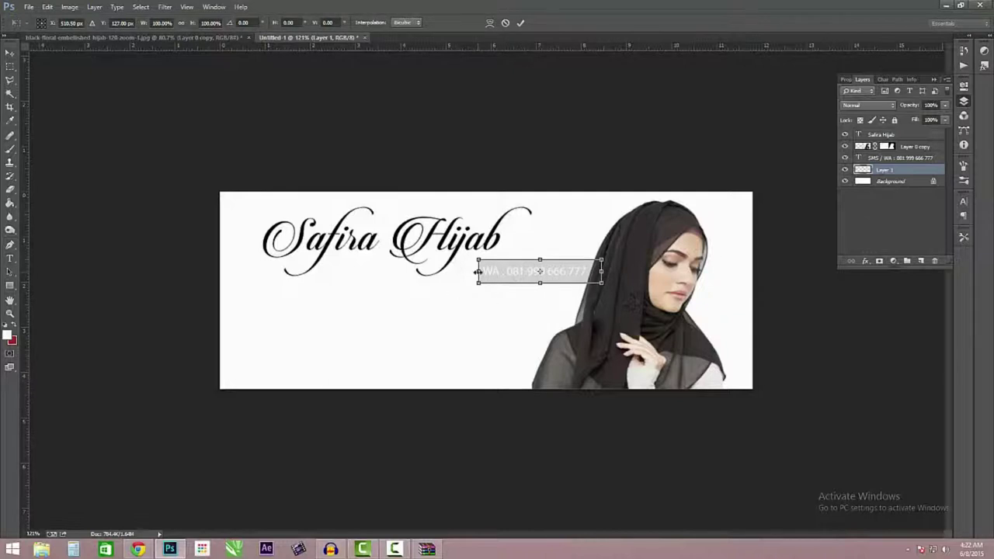
{"action": "left_click_drag", "start_coordinate": [478, 271], "coordinate": [452, 272]}
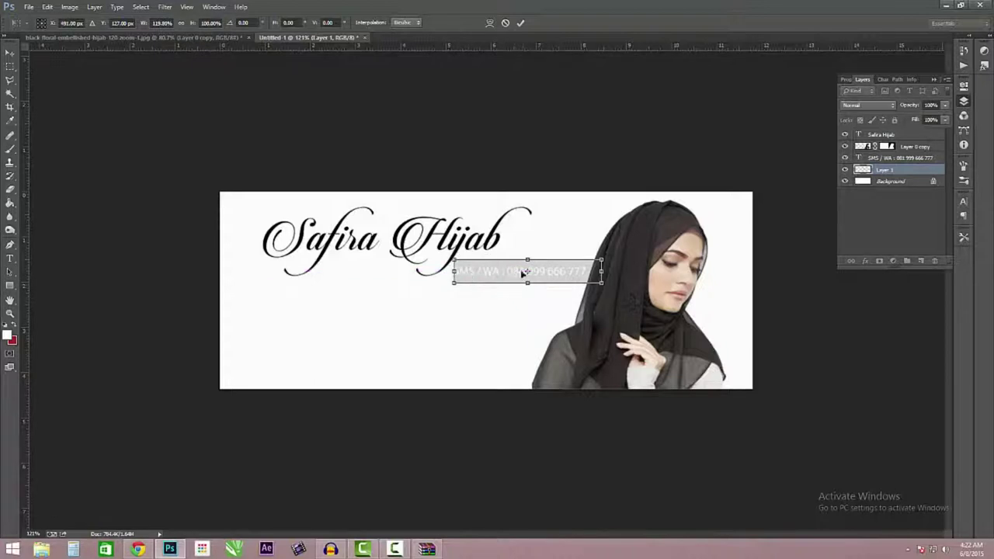
{"action": "key", "text": "Return"}
{"action": "left_click", "coordinate": [926, 160]}
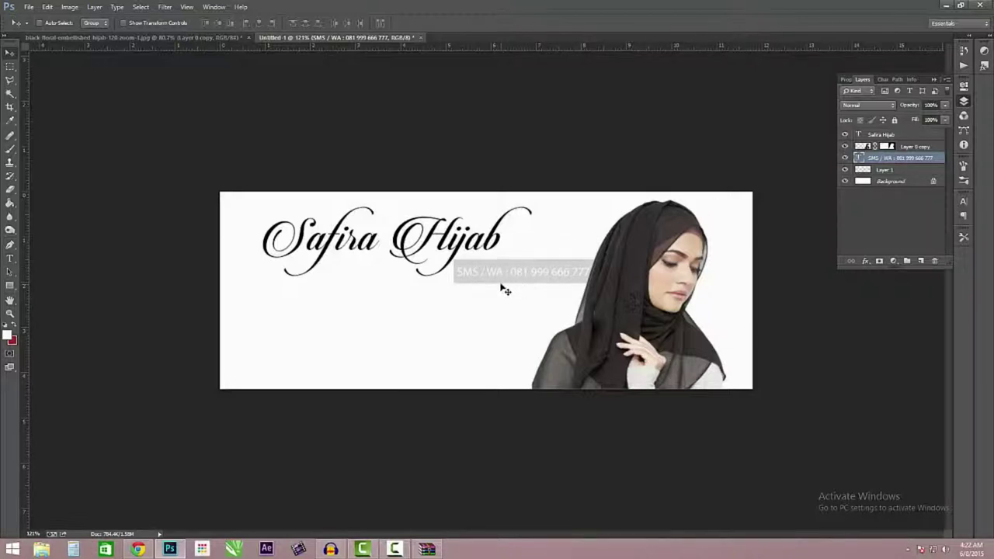
{"action": "left_click", "coordinate": [917, 169]}
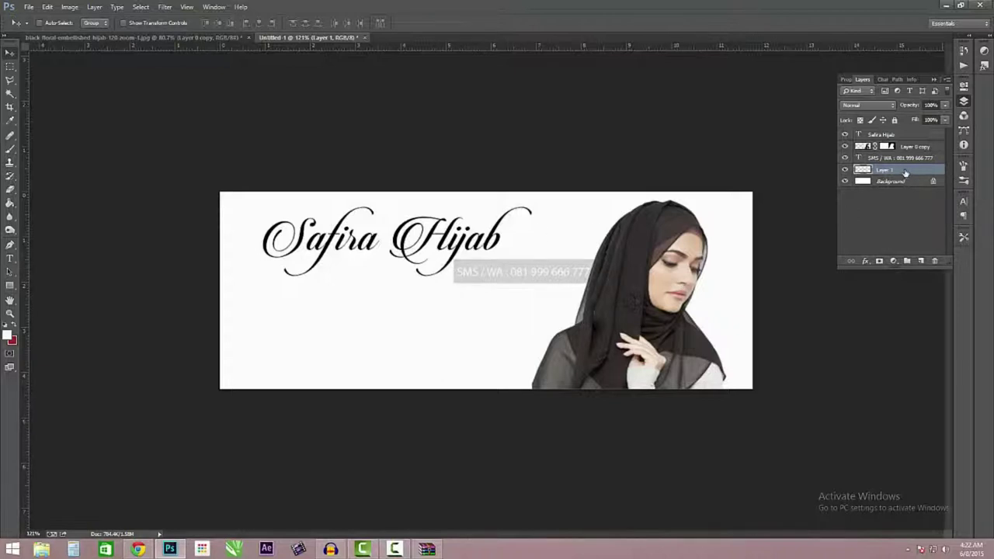
- Duplicate the grey bar layer and nudge Layer 1 copy just below the SMS / WA bar, slightly right
{"action": "left_click_drag", "start_coordinate": [905, 171], "coordinate": [922, 260]}
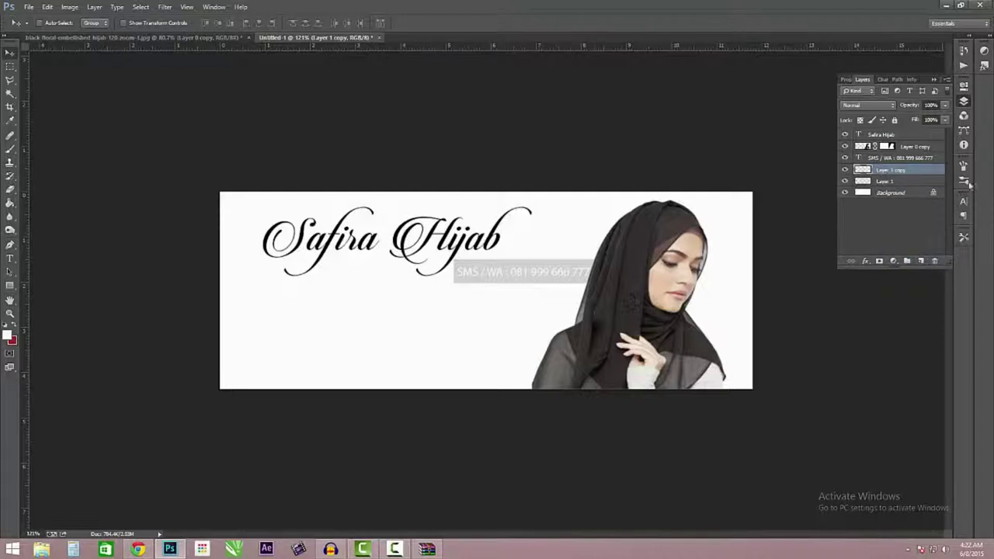
{"action": "left_click_drag", "start_coordinate": [550, 284], "coordinate": [516, 306]}
{"action": "key", "text": "Up"}
{"action": "key", "text": "Up"}
{"action": "key", "text": "Up"}
{"action": "key", "text": "Up"}
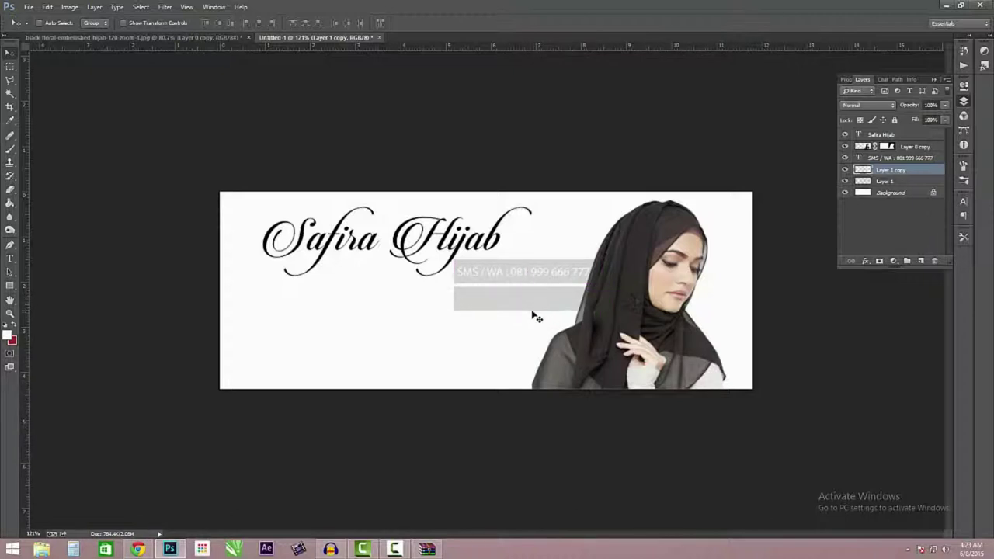
{"action": "left_click_drag", "start_coordinate": [506, 298], "coordinate": [531, 295]}
{"action": "key", "text": "Right"}
{"action": "key", "text": "Right"}
{"action": "key", "text": "Right"}
{"action": "key", "text": "Right"}
{"action": "key", "text": "Right"}
{"action": "key", "text": "Right"}
{"action": "key", "text": "Right"}
{"action": "key", "text": "Right"}
{"action": "key", "text": "Right"}
{"action": "key", "text": "Right"}
{"action": "key", "text": "Right"}
{"action": "key", "text": "Right"}
{"action": "key", "text": "Right"}
{"action": "key", "text": "Right"}
{"action": "key", "text": "Right"}
{"action": "key", "text": "Right"}
{"action": "key", "text": "Right"}
{"action": "key", "text": "Up"}
{"action": "key", "text": "Up"}
{"action": "key", "text": "Up"}
{"action": "key", "text": "Left"}
{"action": "key", "text": "Left"}
{"action": "key", "text": "Up"}
{"action": "key", "text": "Up"}
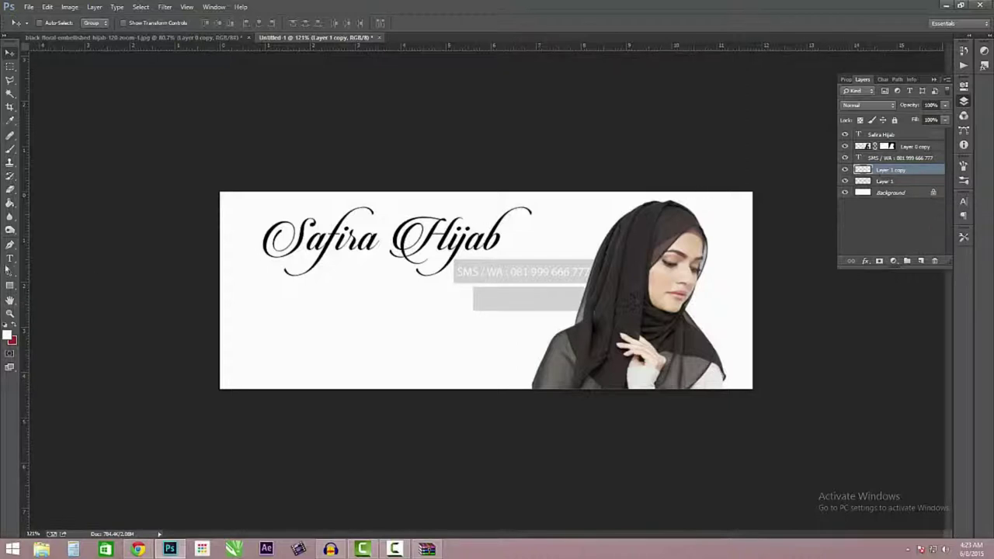
- Duplicate the SMS / WA text layer and move the copy onto the lower grey bar
{"action": "left_click", "coordinate": [912, 158]}
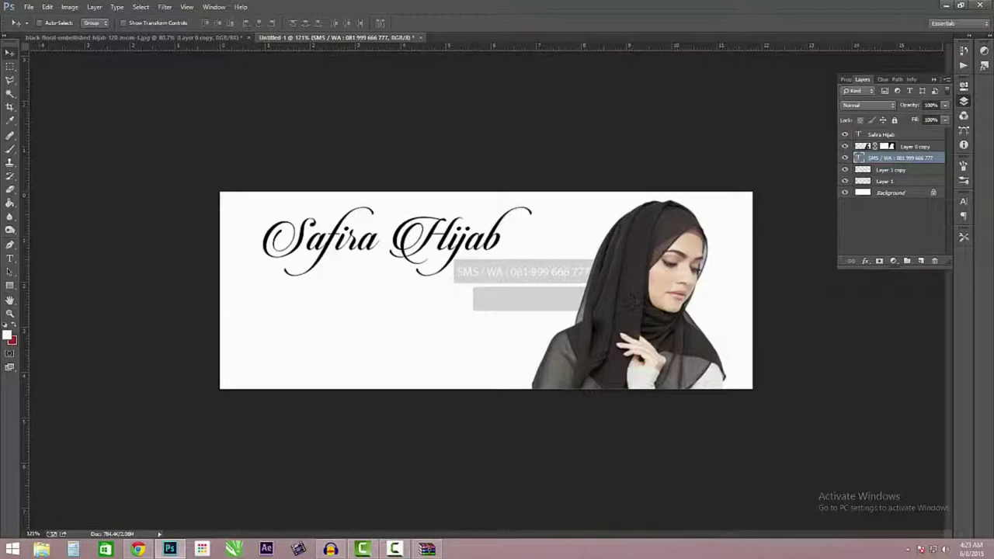
{"action": "left_click_drag", "start_coordinate": [908, 165], "coordinate": [920, 262]}
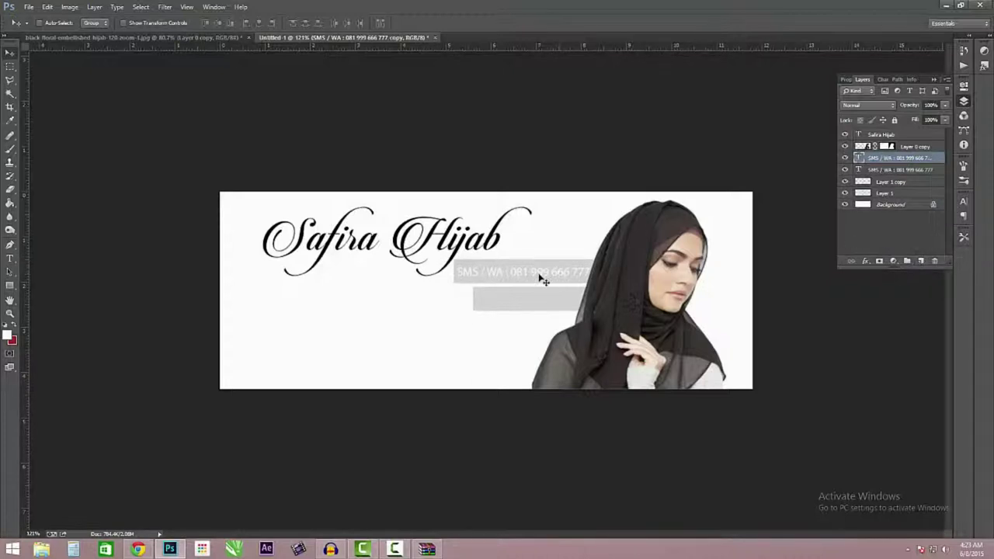
{"action": "left_click_drag", "start_coordinate": [539, 279], "coordinate": [546, 303]}
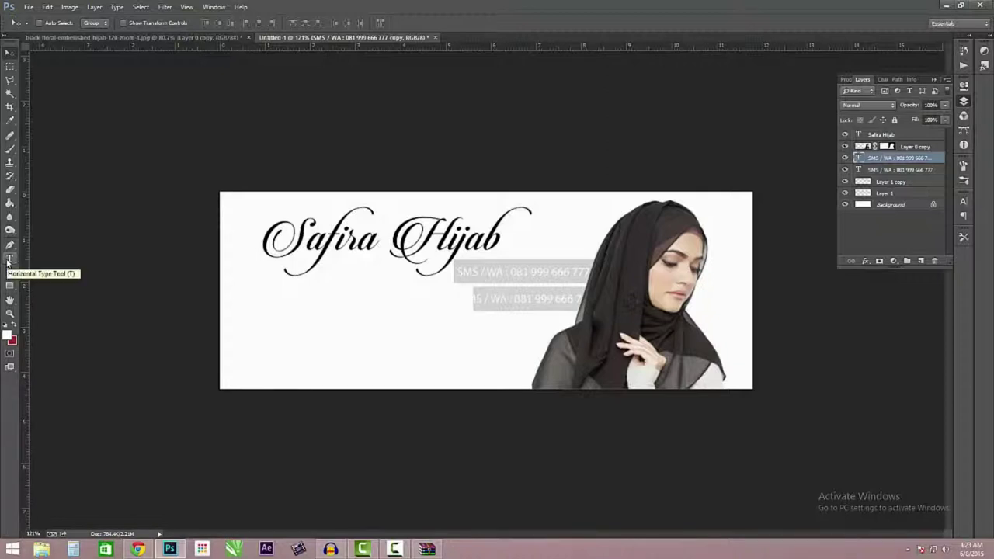
- Replace the copied text with the Pin BBM line and its PIN, centred on the lower bar
{"action": "left_click", "coordinate": [8, 259]}
{"action": "triple_click", "coordinate": [495, 300]}
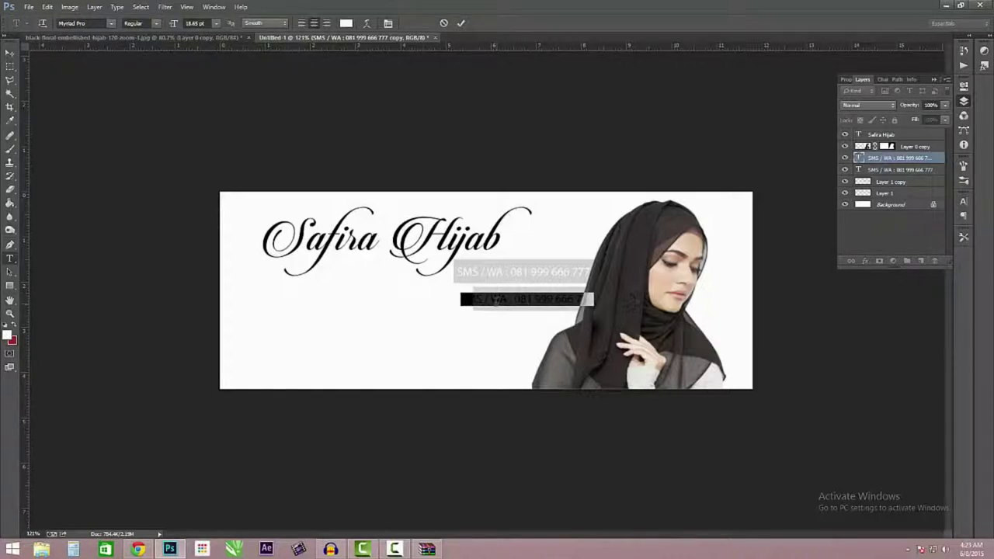
{"action": "key", "text": "BackSpace"}
{"action": "type", "text": "PIN BB : :"}
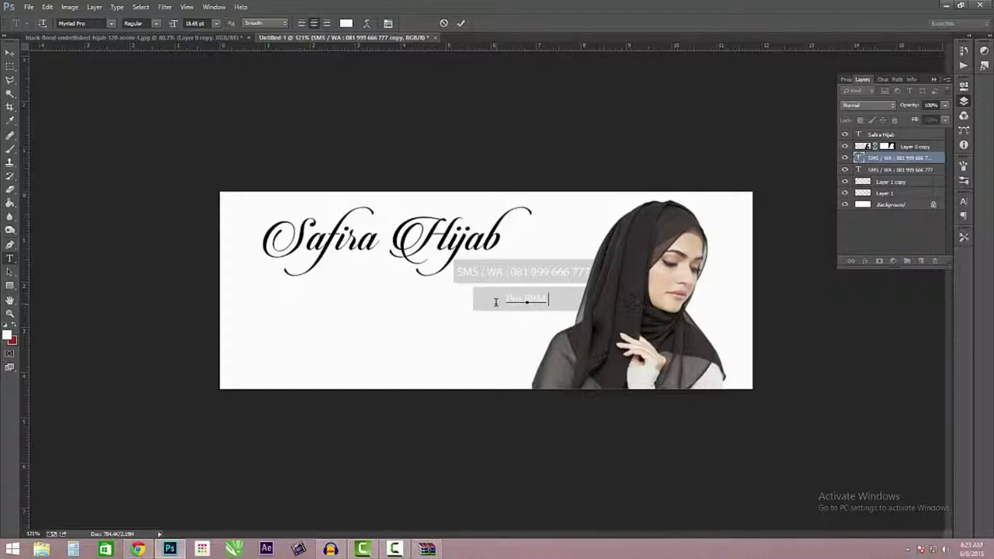
{"action": "type", "text": " 5A"}
{"action": "type", "text": "A8CD"}
{"action": "left_click", "coordinate": [10, 51]}
{"action": "left_click_drag", "start_coordinate": [541, 300], "coordinate": [539, 302]}
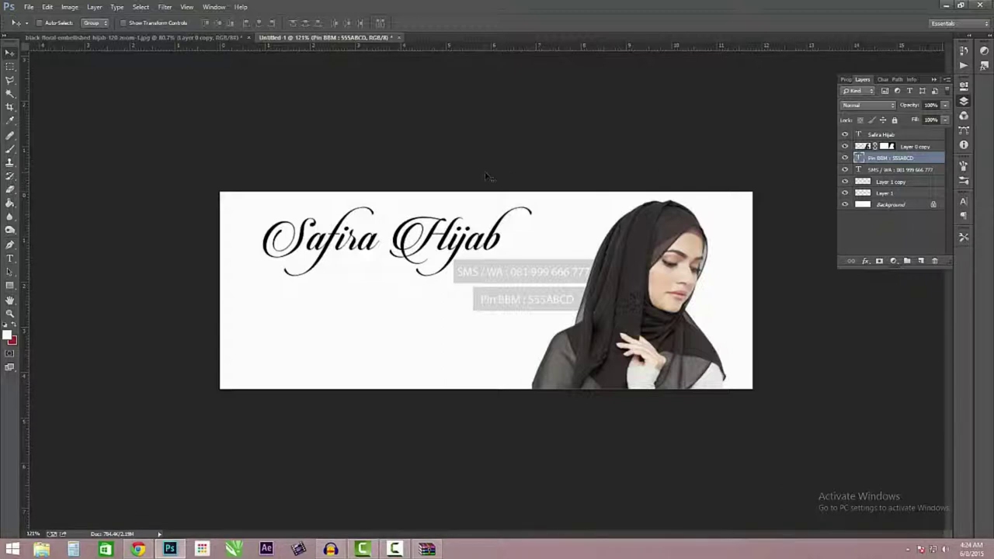
{"action": "left_click", "coordinate": [10, 257]}
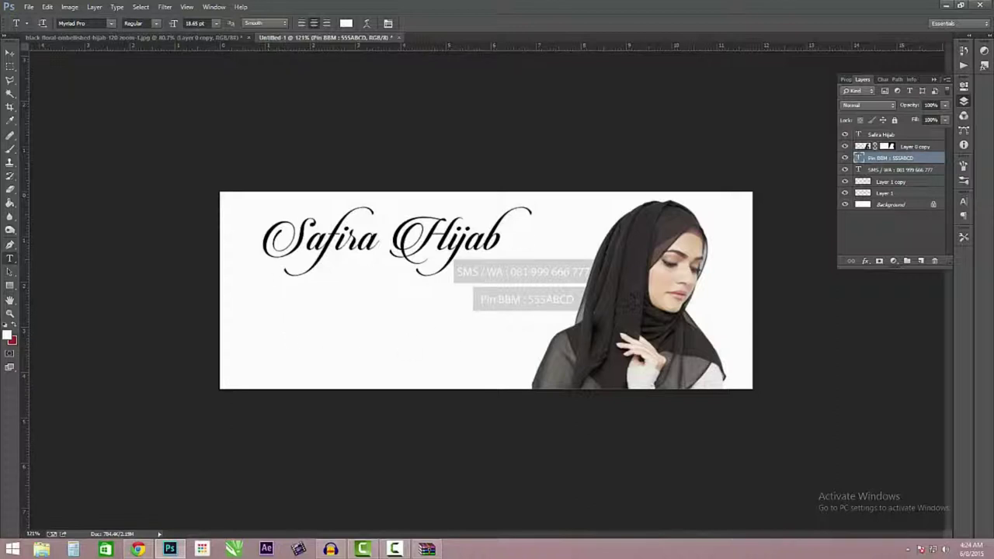
- Select all of the tagline 'Toko Online Hijab Terbesar di Indonesia' and colour it light grey #cccccc
{"action": "left_click", "coordinate": [329, 319]}
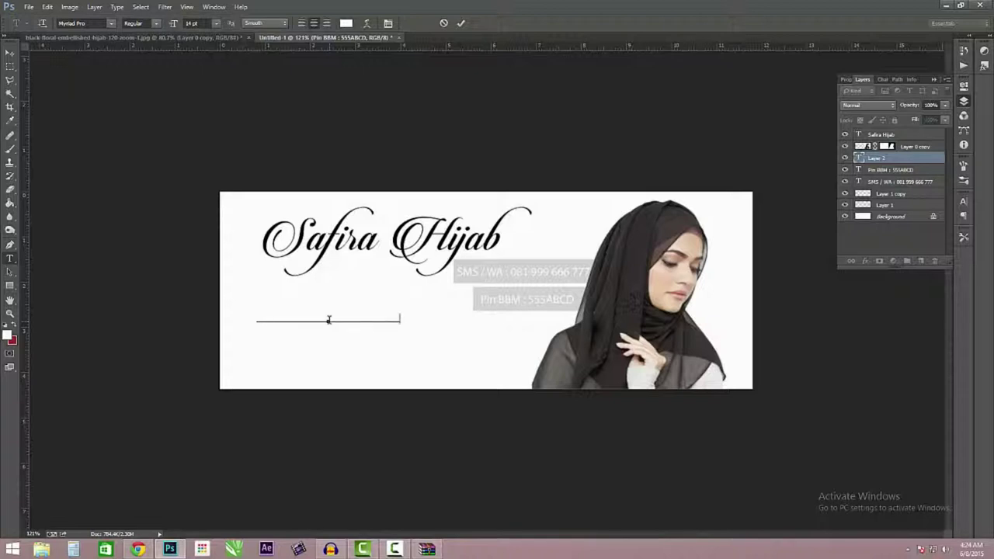
{"action": "left_click", "coordinate": [329, 320]}
{"action": "key", "text": "ctrl"}
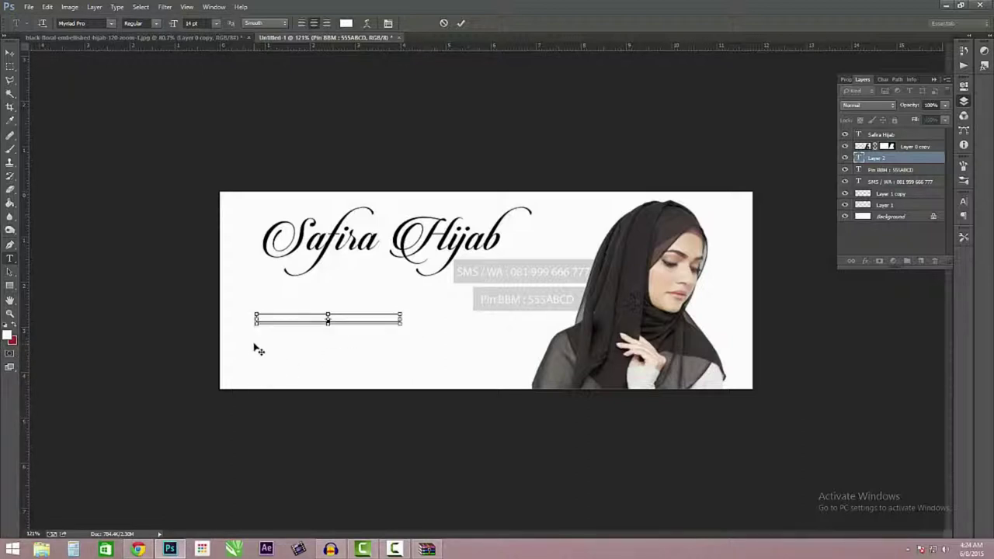
{"action": "key", "text": "ctrl+a"}
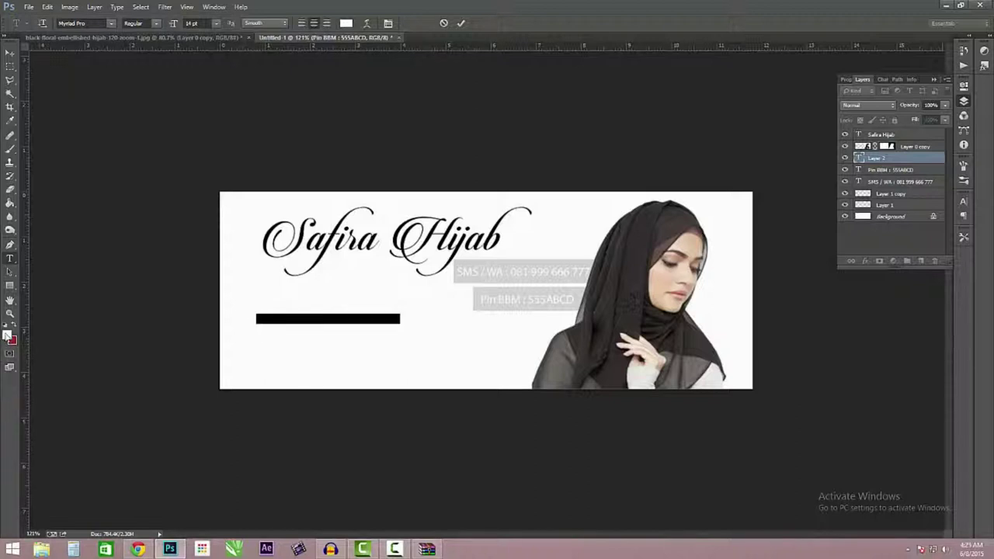
{"action": "left_click", "coordinate": [7, 335]}
{"action": "left_click_drag", "start_coordinate": [572, 180], "coordinate": [556, 191]}
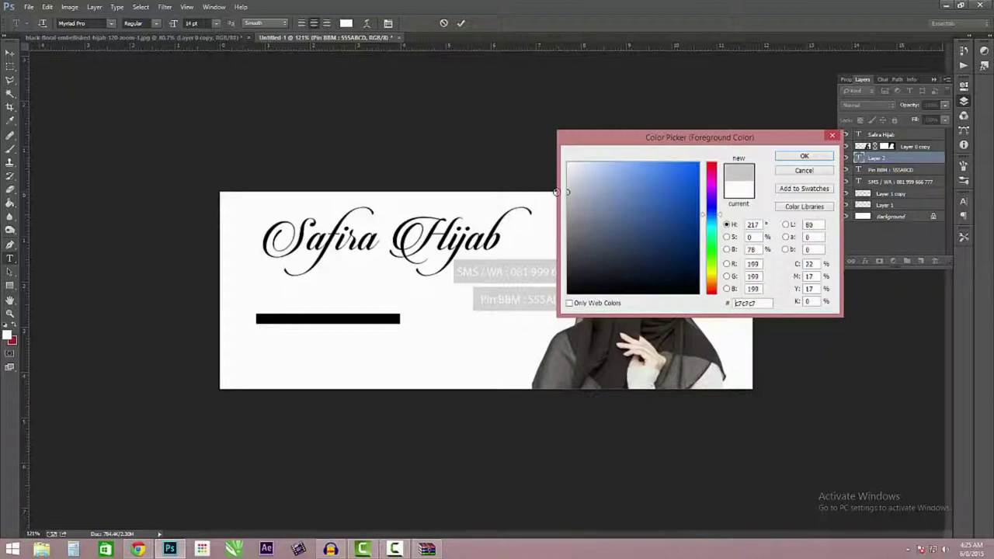
{"action": "left_click", "coordinate": [803, 156]}
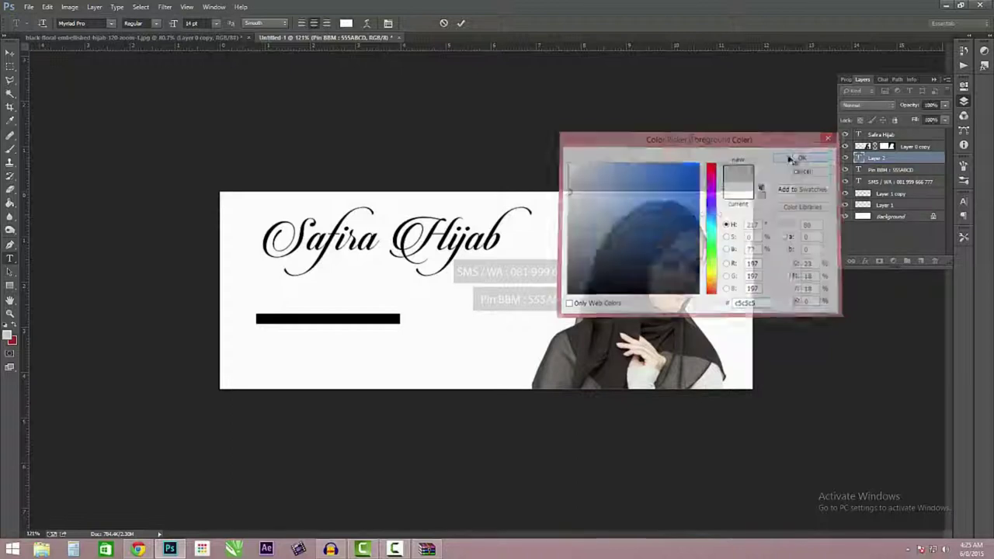
- Commit the tagline and move it just beneath the Safira Hijab title
{"action": "left_click", "coordinate": [11, 52]}
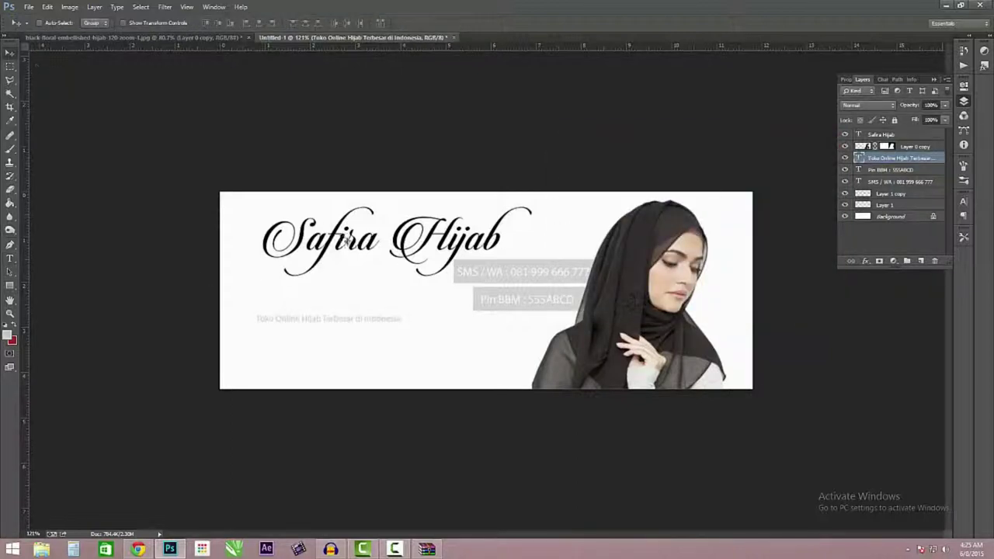
{"action": "left_click_drag", "start_coordinate": [339, 304], "coordinate": [371, 286]}
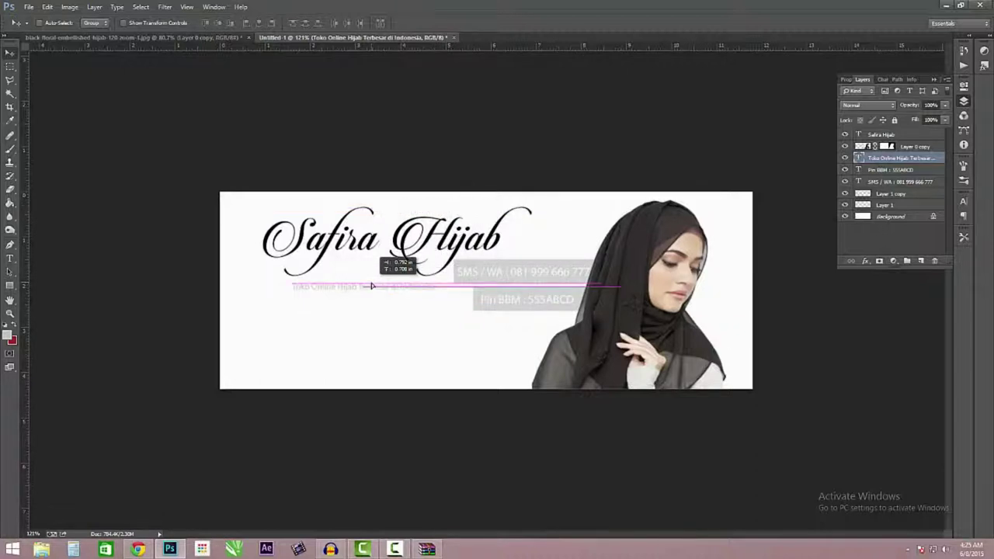
{"action": "mouse_move", "coordinate": [371, 286]}
{"action": "left_mouse_down"}
{"action": "mouse_move", "coordinate": [356, 287]}
{"action": "mouse_move", "coordinate": [374, 284]}
{"action": "left_mouse_up"}
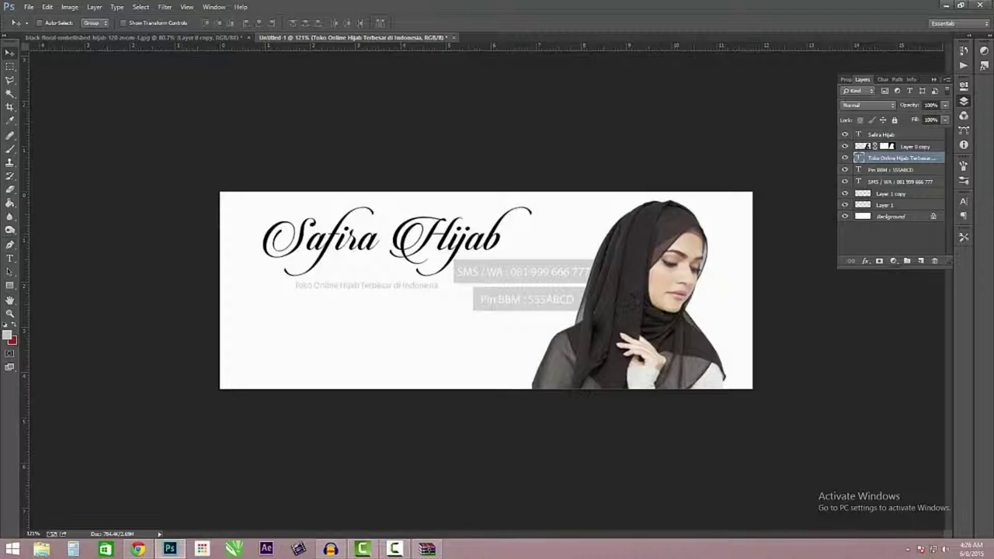
{"action": "left_click", "coordinate": [28, 7]}
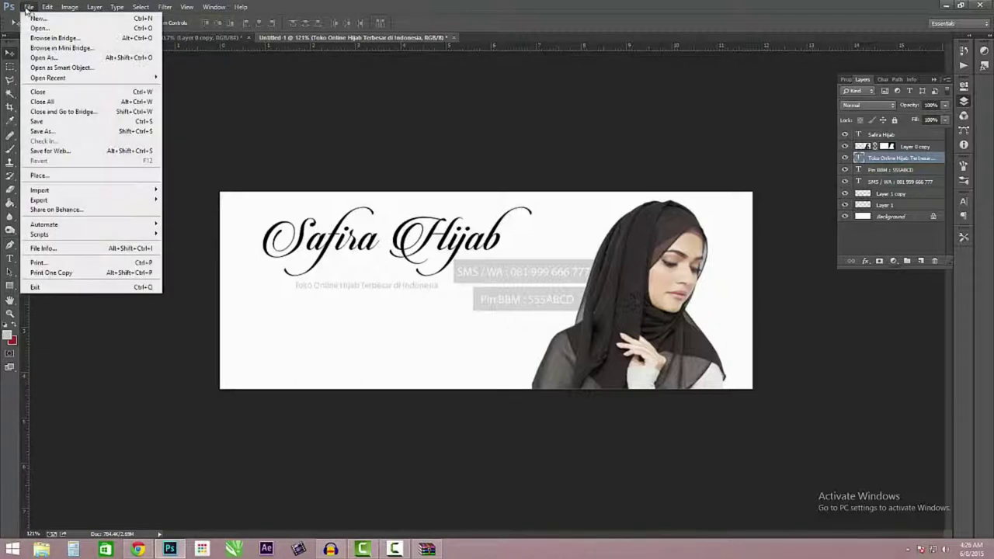
{"action": "left_click", "coordinate": [35, 17]}
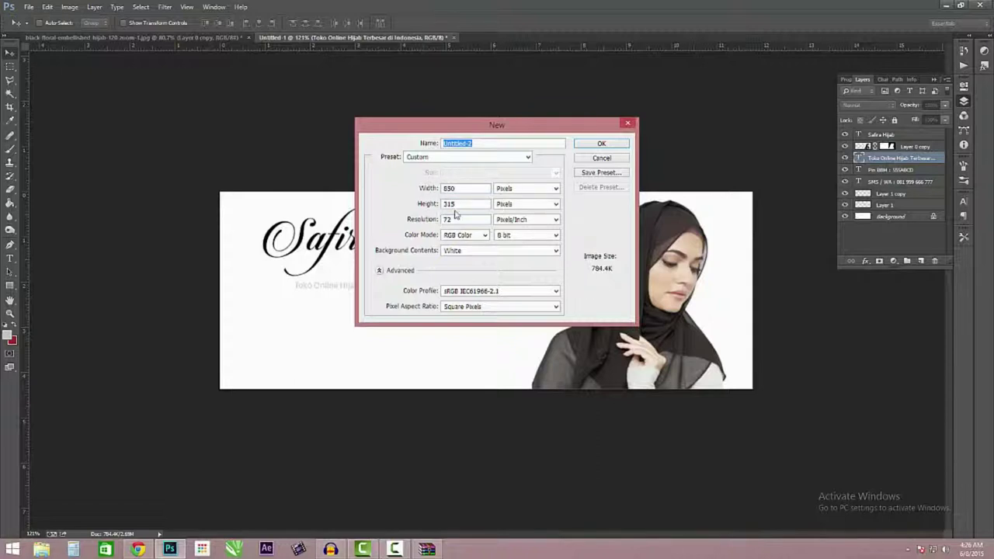
{"action": "left_click", "coordinate": [597, 158]}
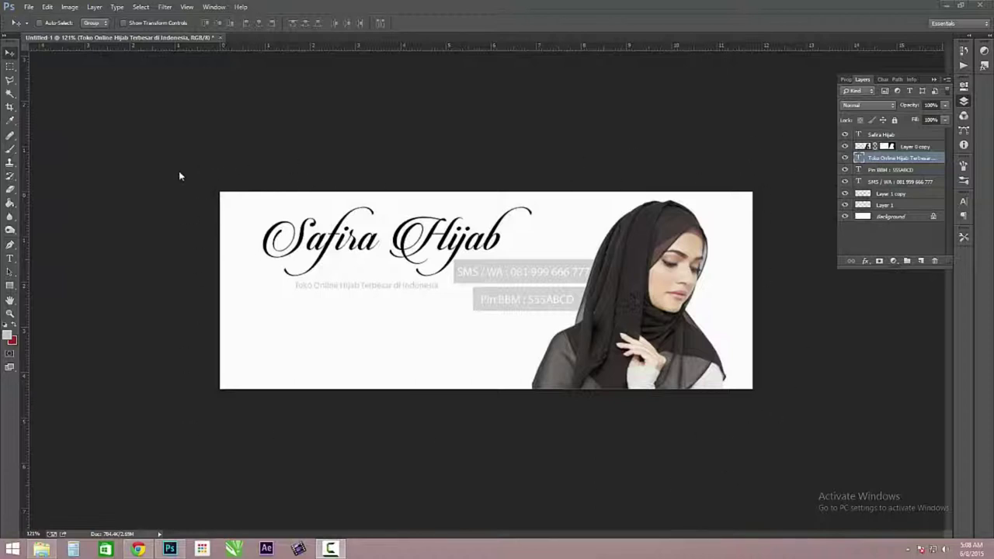
- Save the banner as JPEG 'Safira Cover' on the Order Online (K:) drive at quality 12
{"action": "left_click", "coordinate": [34, 9]}
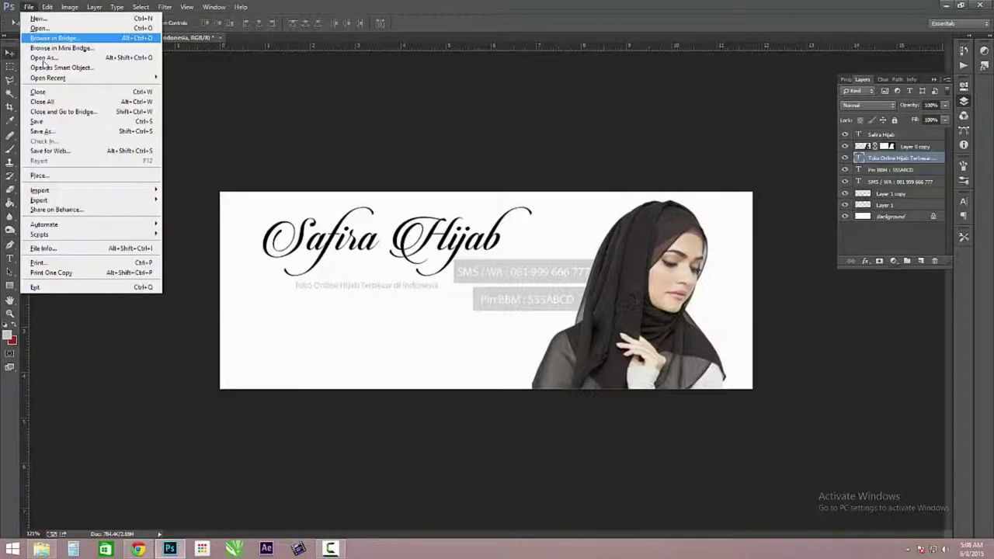
{"action": "left_click", "coordinate": [61, 133]}
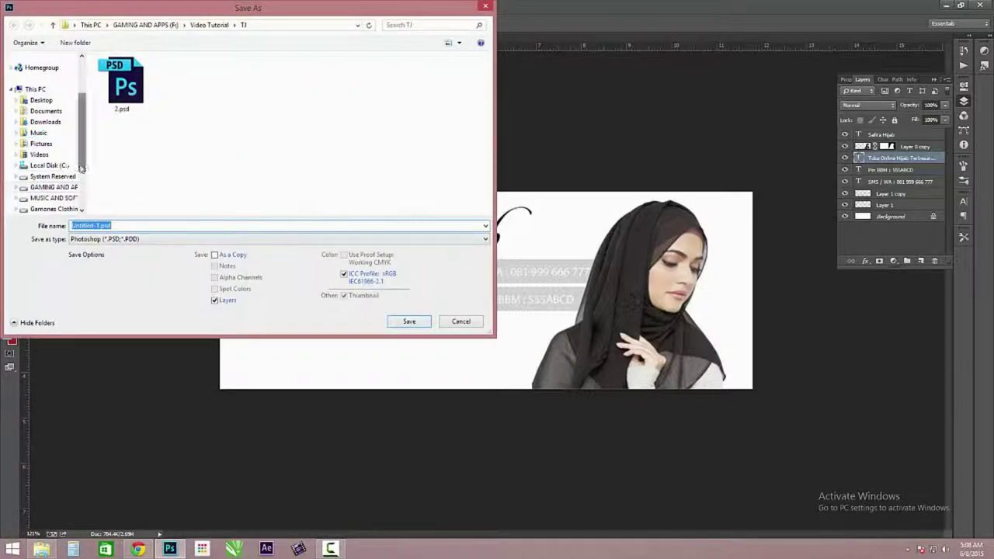
{"action": "scroll", "coordinate": [81, 168], "scroll_direction": "down", "scroll_amount": 2}
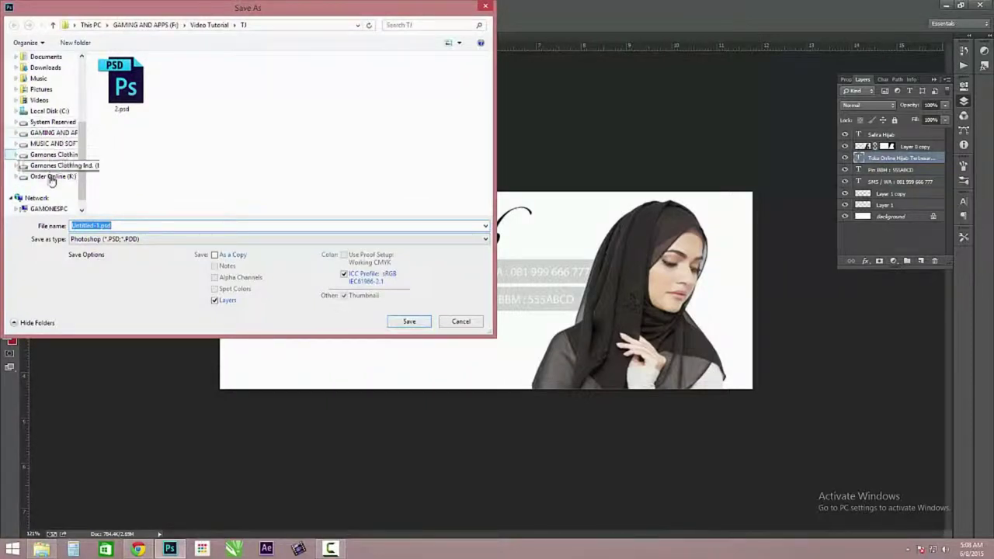
{"action": "left_click", "coordinate": [51, 177]}
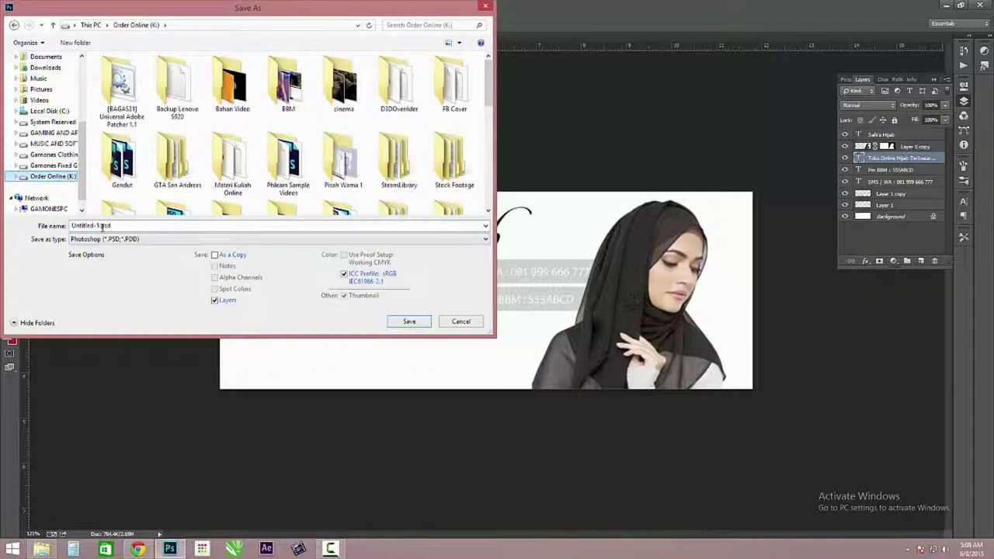
{"action": "left_click", "coordinate": [125, 225]}
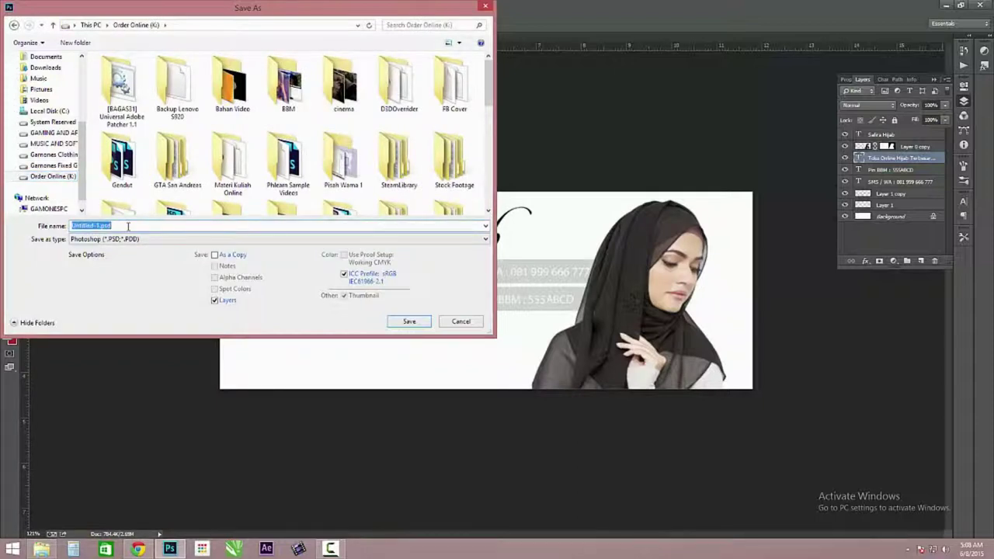
{"action": "type", "text": "Safira Cover"}
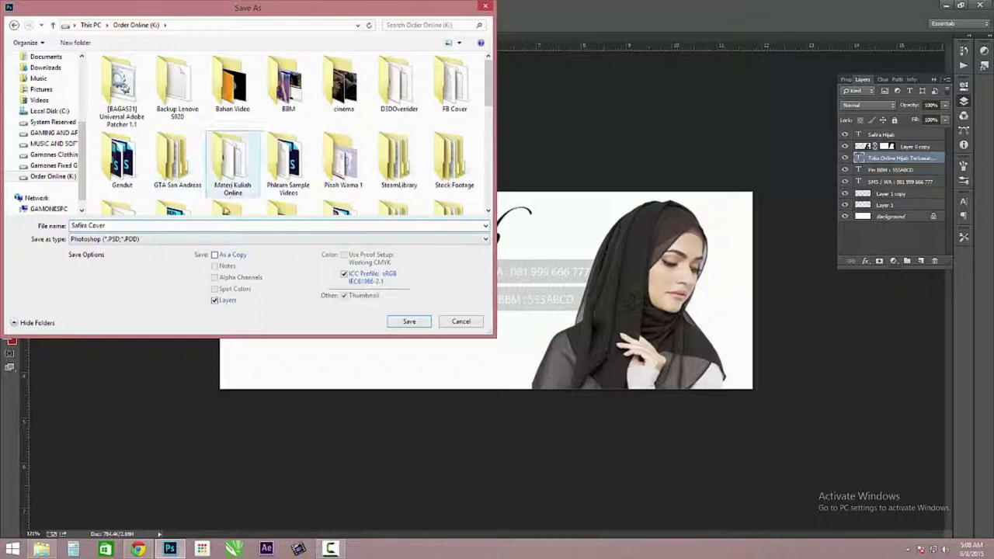
{"action": "left_click", "coordinate": [179, 240]}
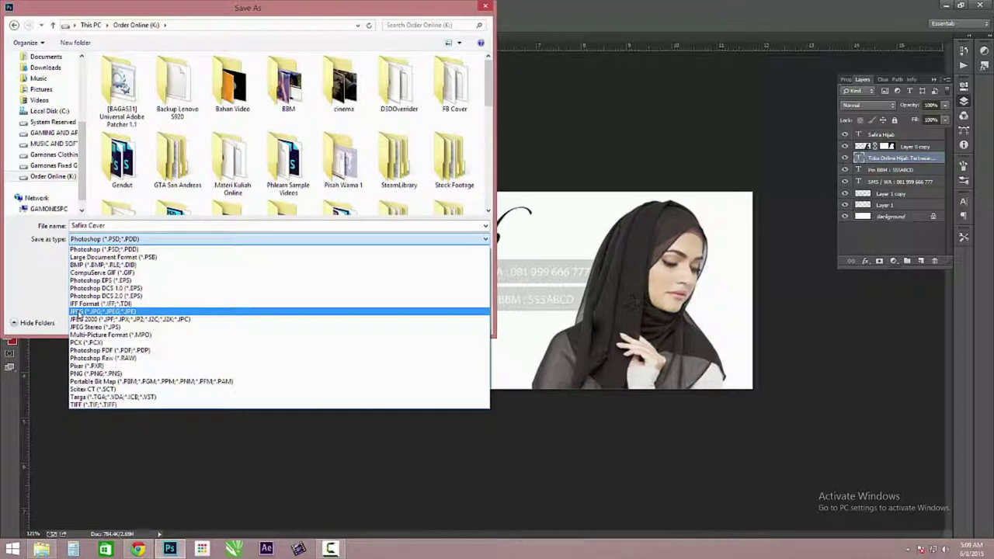
{"action": "left_click", "coordinate": [79, 314]}
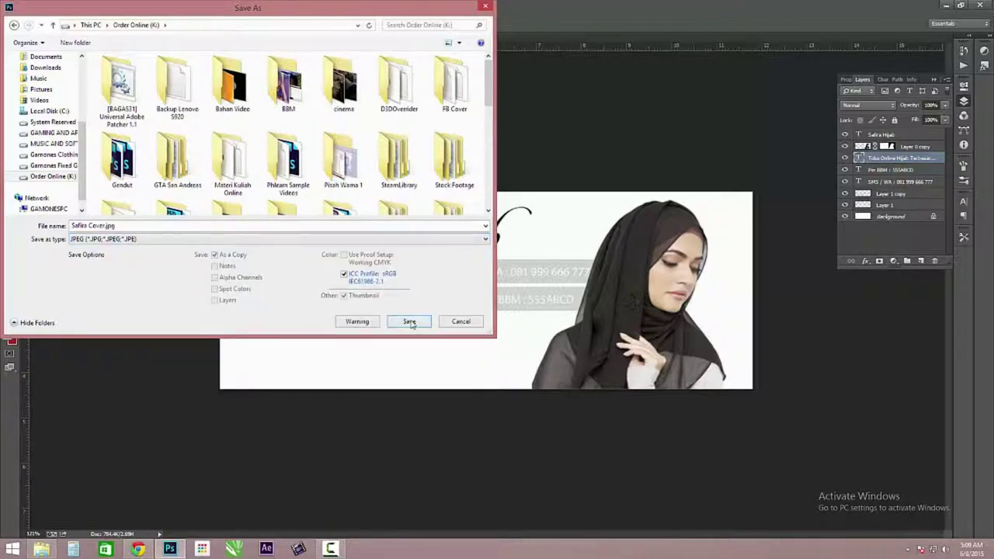
{"action": "left_click", "coordinate": [410, 322]}
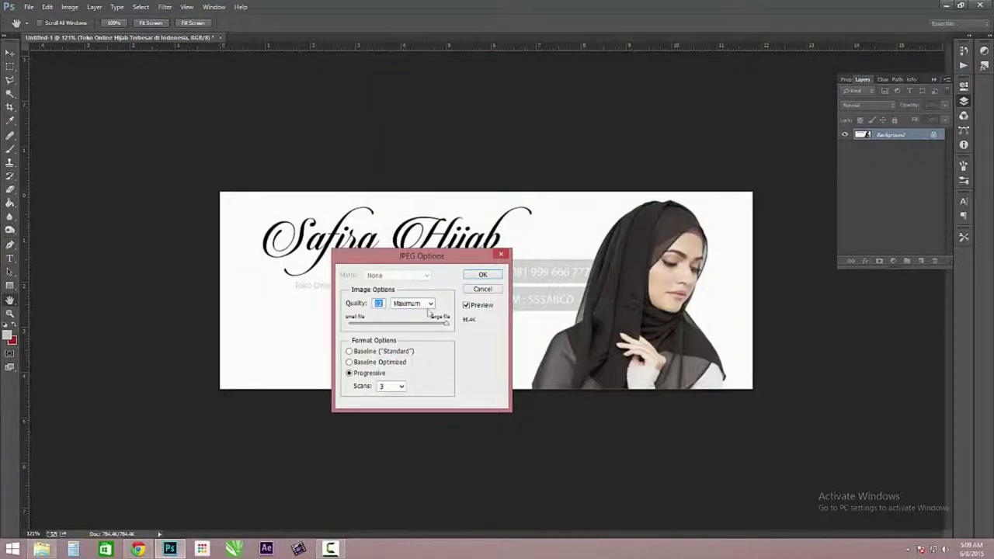
{"action": "left_click", "coordinate": [472, 276]}
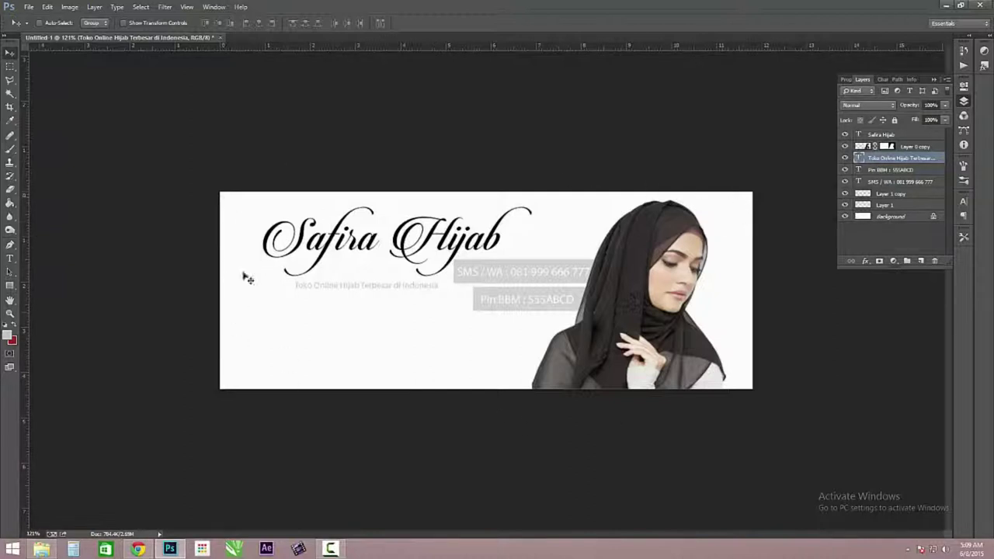
- Convert the locked Background into a regular layer named Layer 0
{"action": "double_click", "coordinate": [933, 218]}
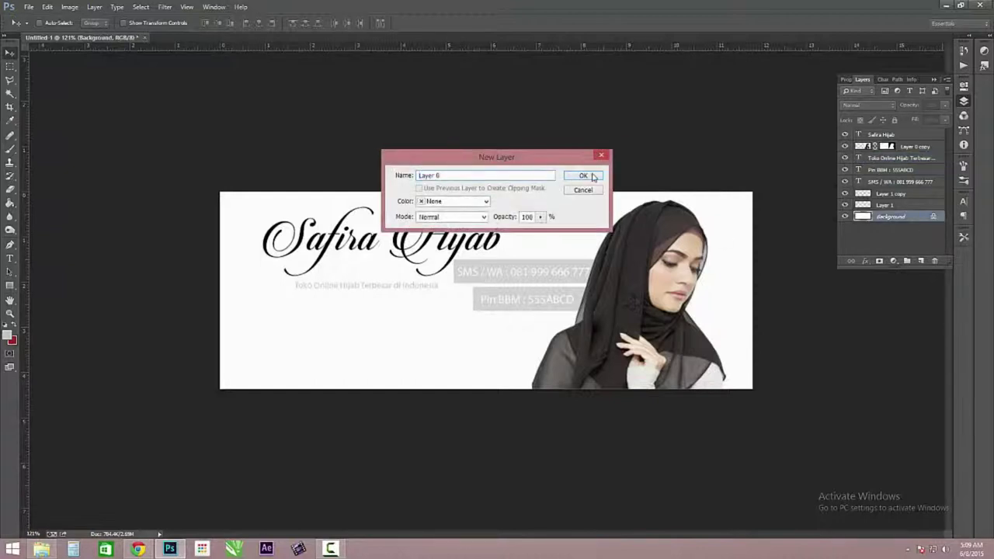
{"action": "left_click", "coordinate": [592, 177]}
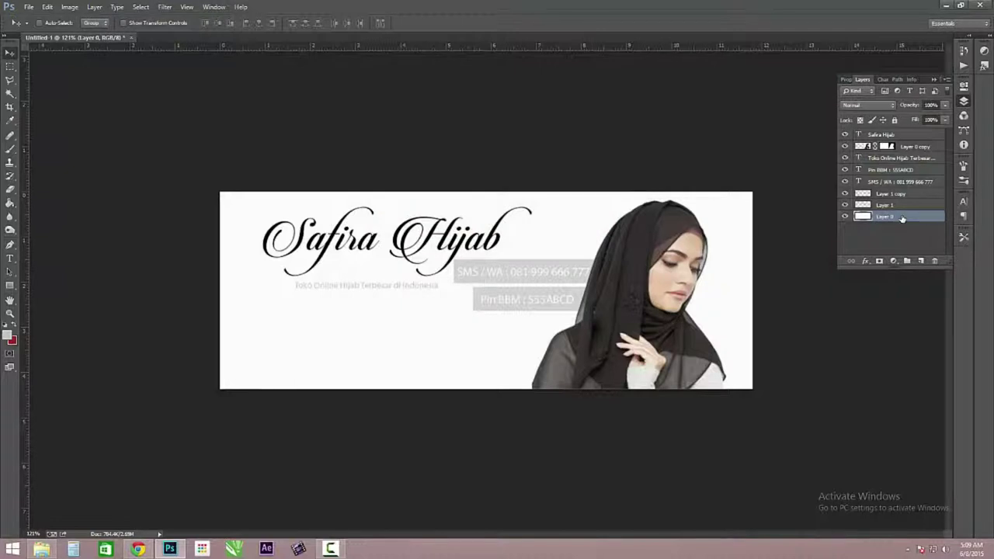
{"action": "double_click", "coordinate": [901, 218]}
- Try Color Overlay colours on Layer 0: pink, dark grey, near-black, greyish mauve and white
{"action": "left_click_drag", "start_coordinate": [701, 268], "coordinate": [612, 94]}
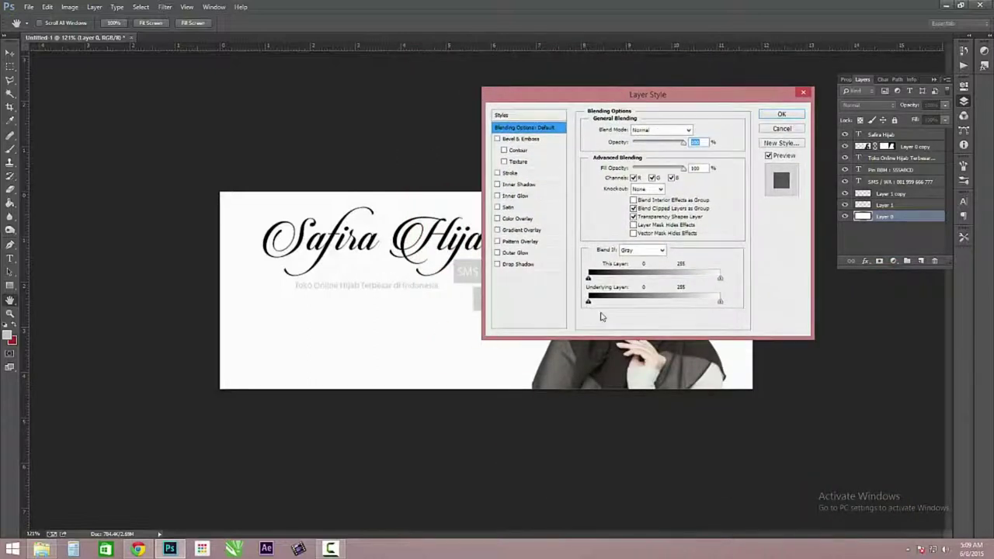
{"action": "left_click_drag", "start_coordinate": [570, 98], "coordinate": [641, 107]}
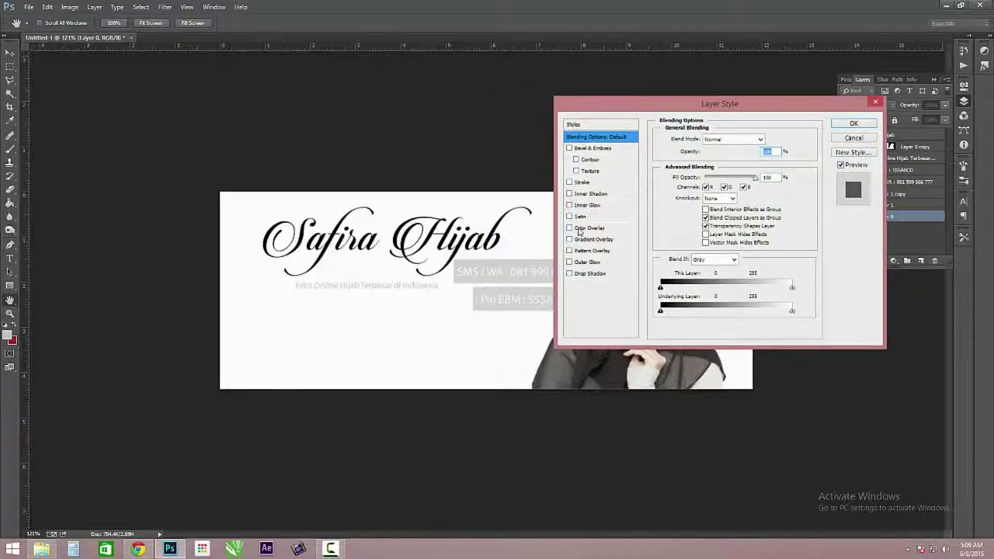
{"action": "left_click", "coordinate": [578, 231]}
{"action": "left_click_drag", "start_coordinate": [677, 106], "coordinate": [623, 216]}
{"action": "left_click", "coordinate": [713, 250]}
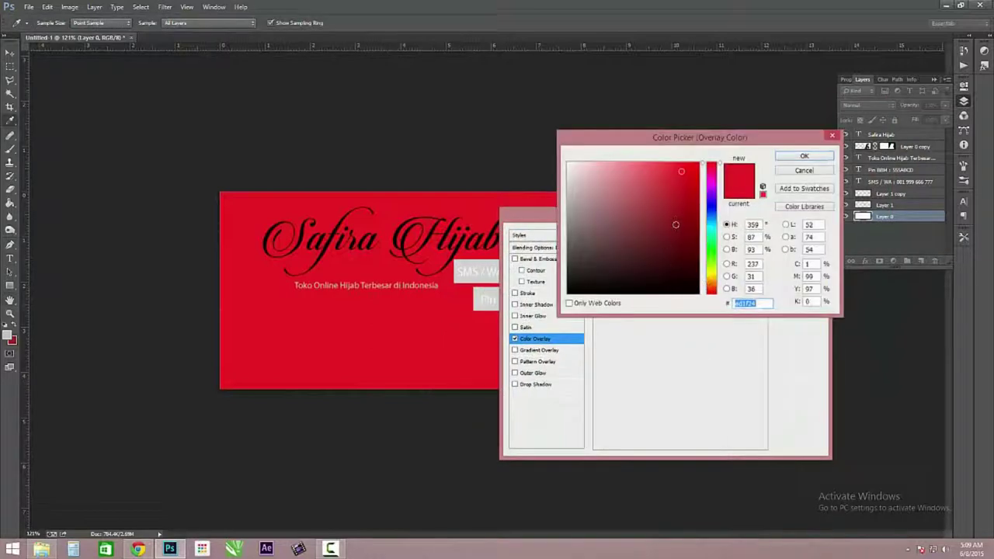
{"action": "left_click", "coordinate": [656, 186]}
{"action": "left_click", "coordinate": [580, 253]}
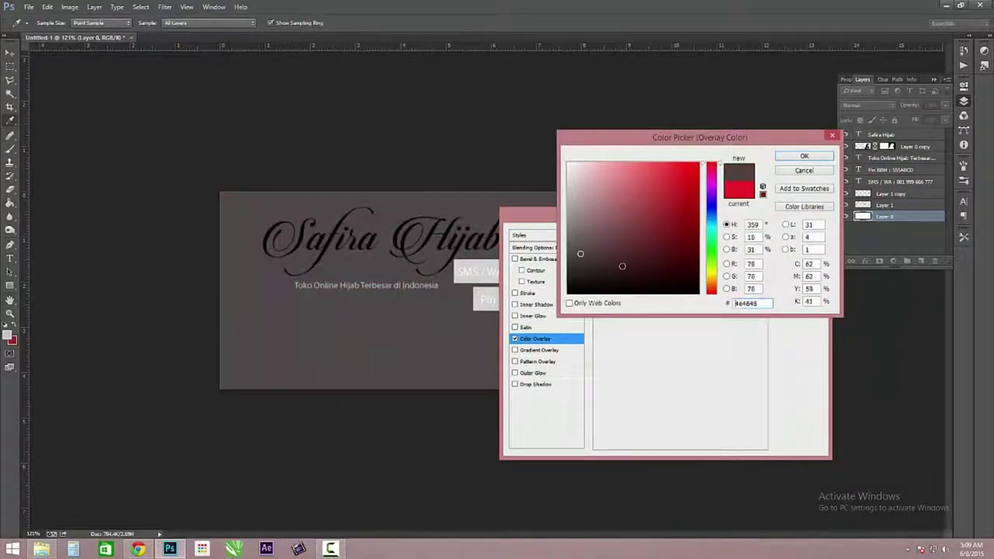
{"action": "left_click", "coordinate": [644, 293]}
{"action": "left_click", "coordinate": [587, 235]}
{"action": "left_click_drag", "start_coordinate": [587, 235], "coordinate": [568, 163]}
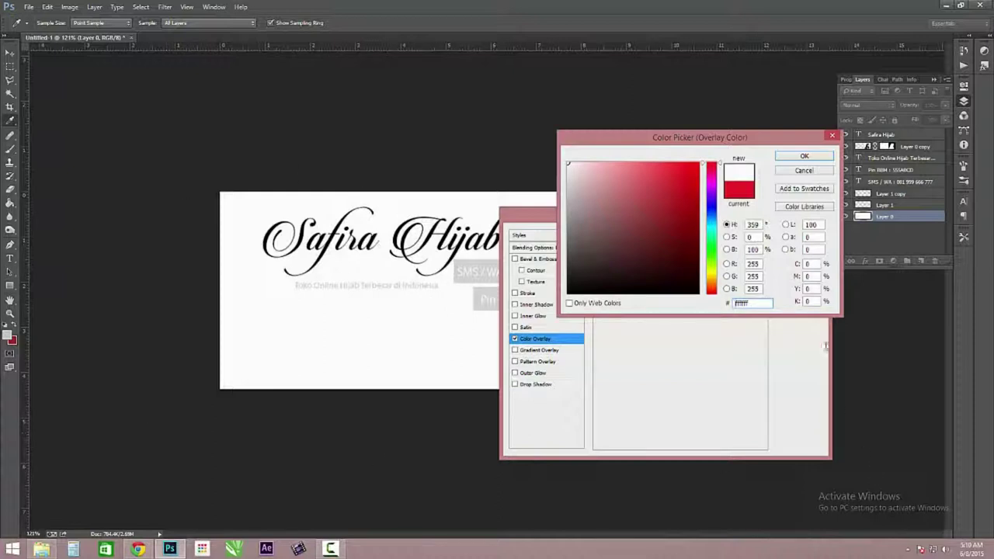
- Discard the overlay colour, turn Color Overlay off and cancel the Layer Style dialog
{"action": "left_click", "coordinate": [805, 171]}
{"action": "left_click", "coordinate": [514, 340]}
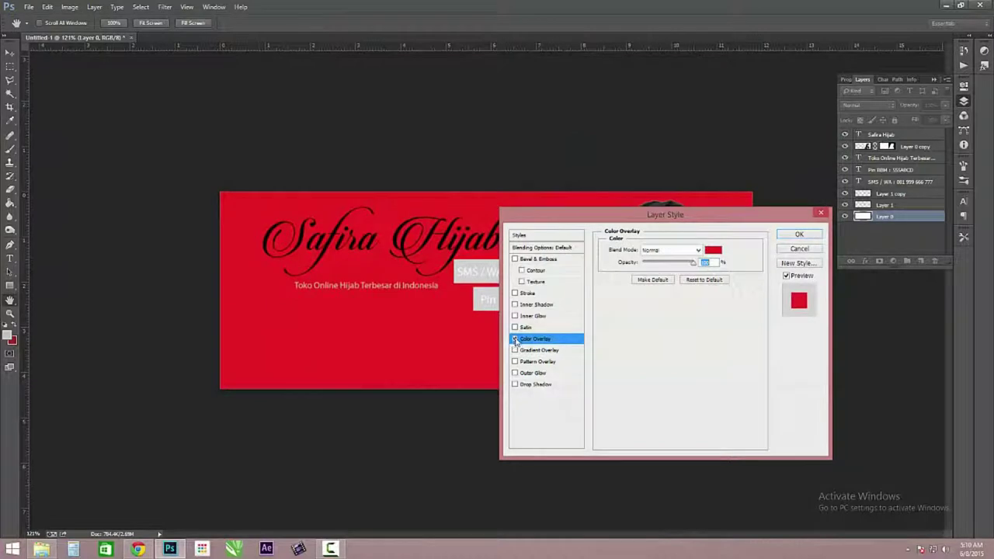
{"action": "left_click", "coordinate": [515, 339]}
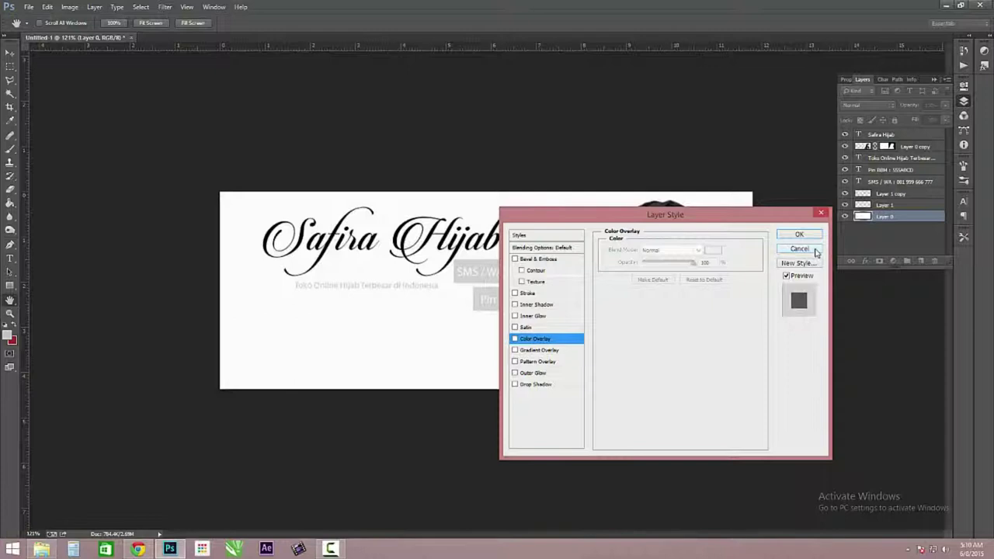
{"action": "left_click", "coordinate": [799, 248]}
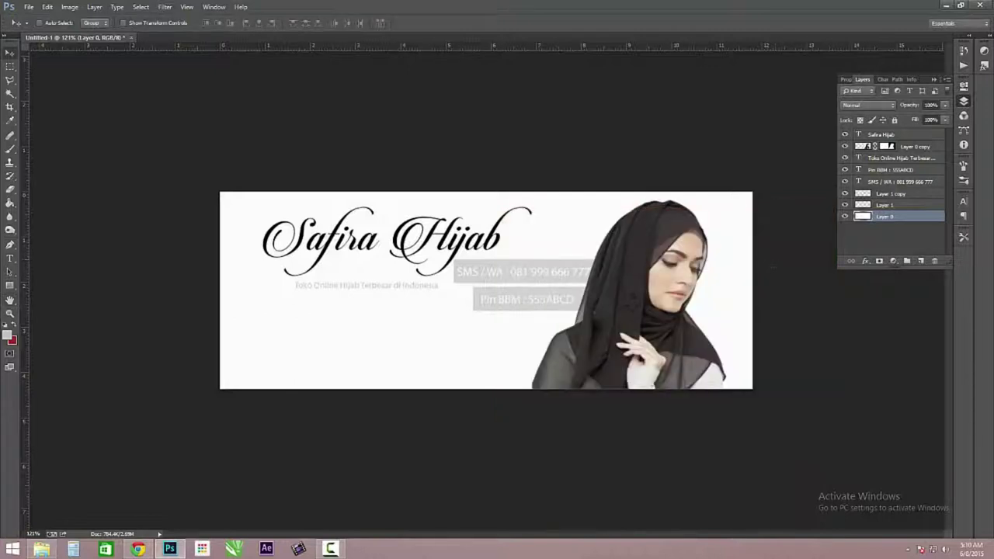